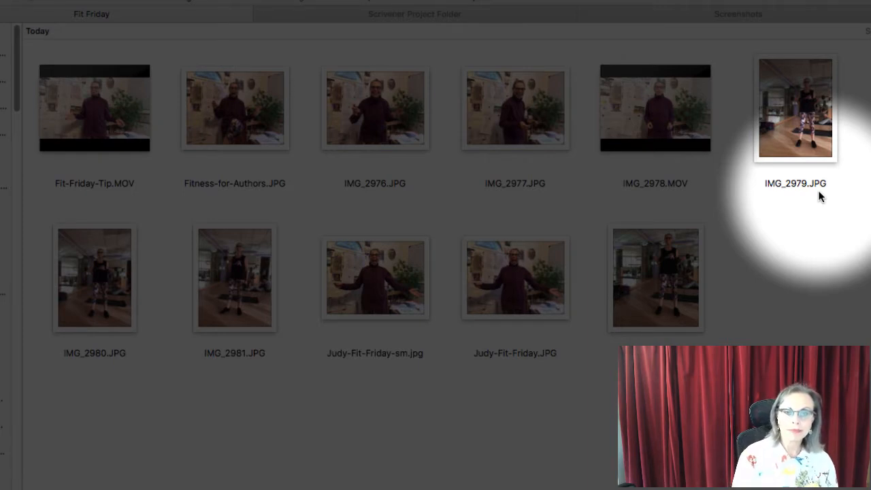
Step: Rename the gym photo IMG_2979.JPG to the pictured person's first name followed by "-at-Parkpoing", keeping the JPG extension
{"action": "left_click", "coordinate": [774, 187]}
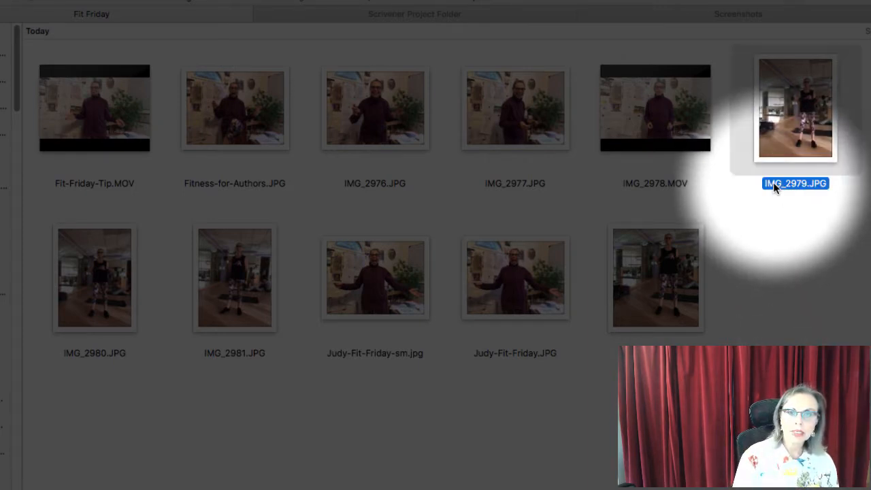
{"action": "left_click", "coordinate": [808, 249]}
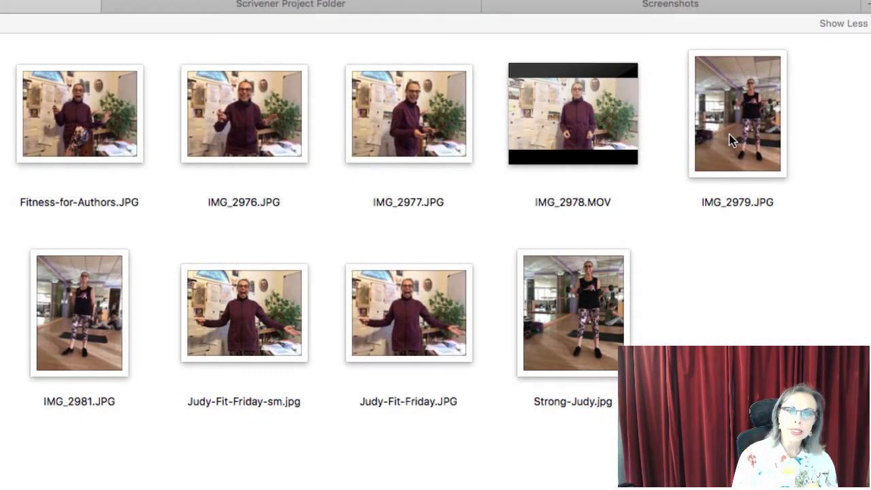
{"action": "left_click", "coordinate": [734, 205]}
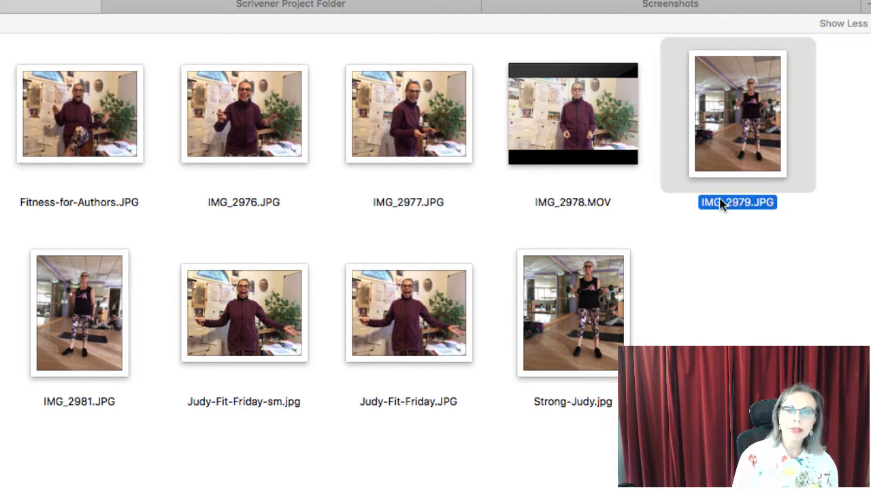
{"action": "right_click", "coordinate": [719, 202]}
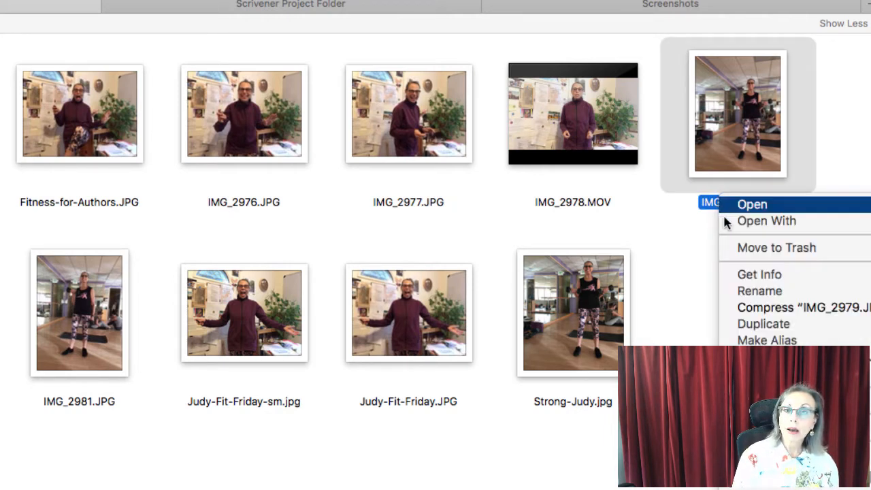
{"action": "left_click", "coordinate": [758, 294]}
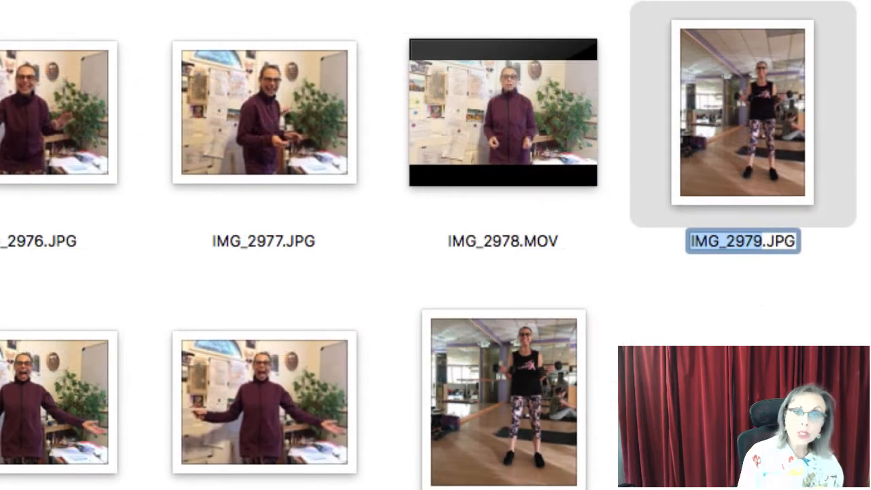
{"action": "type", "text": "Judy"}
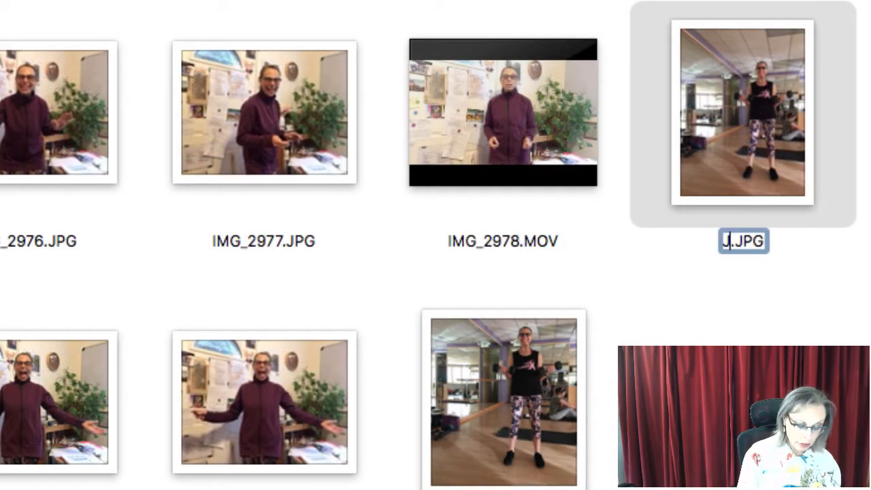
{"action": "type", "text": "-"}
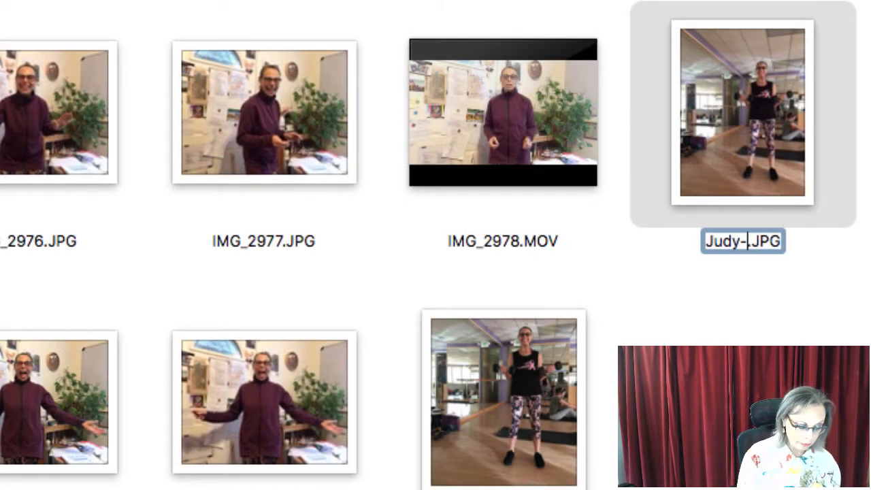
{"action": "type", "text": "at"}
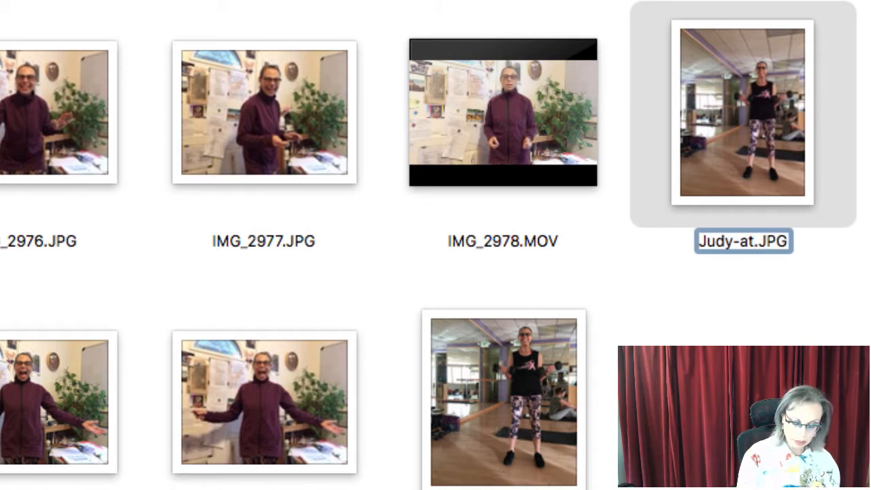
{"action": "type", "text": "-ParkP"}
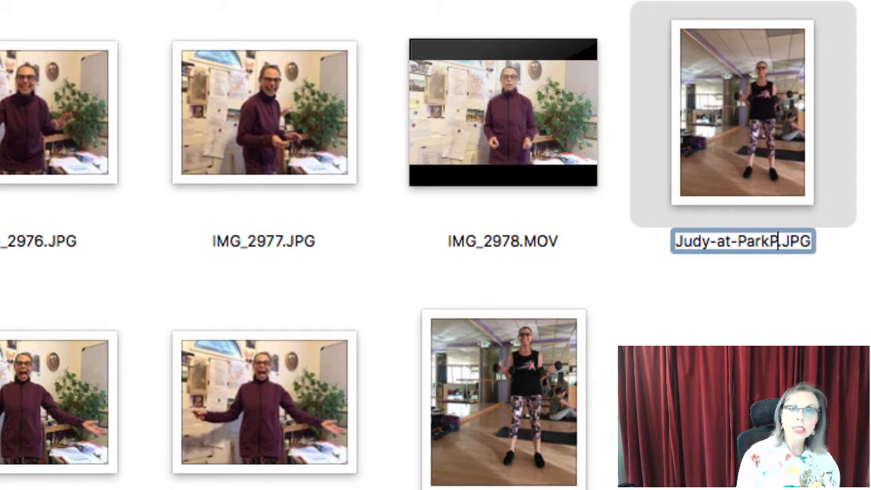
{"action": "key", "text": "BackSpace"}
{"action": "type", "text": "poing"}
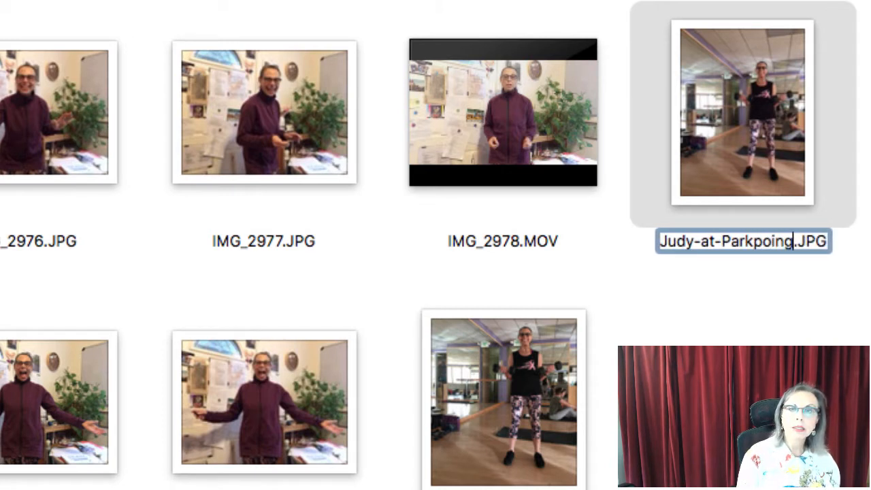
{"action": "key", "text": "Escape"}
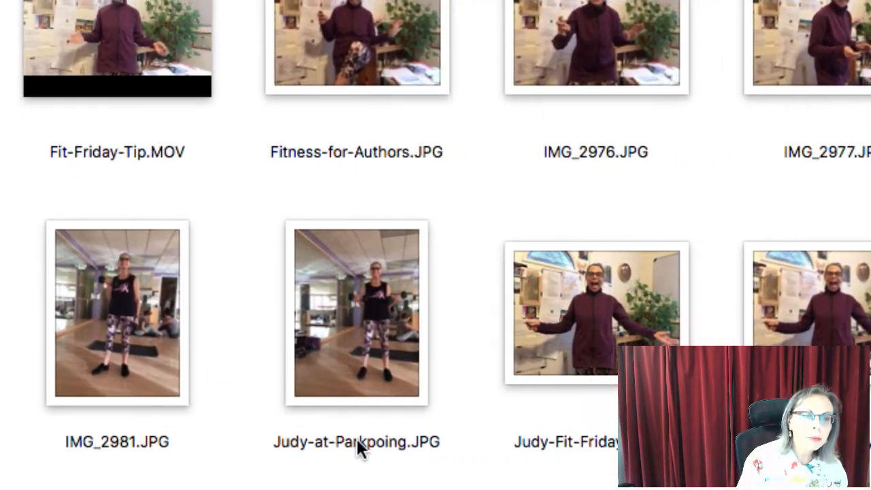
Step: Correct the spelling in the renamed gym photo's file name so it ends in "-at-Parkpoint.JPG"
{"action": "right_click", "coordinate": [357, 438]}
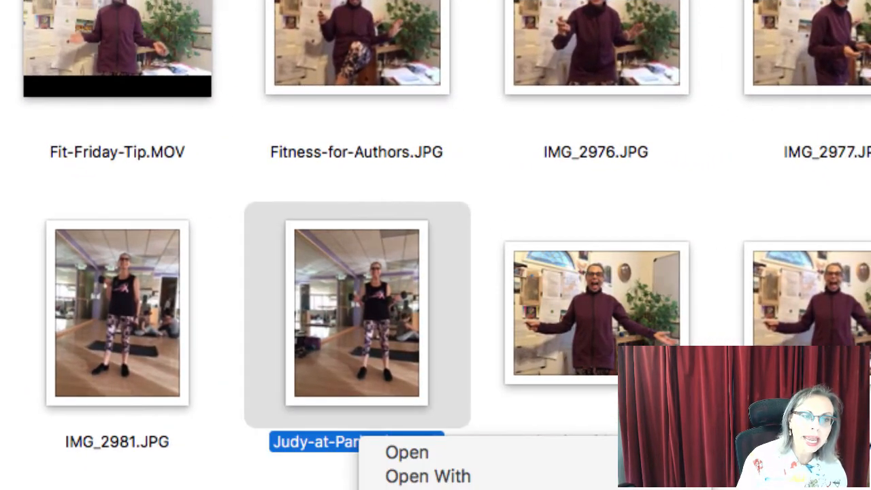
{"action": "left_click", "coordinate": [407, 489]}
{"action": "left_click", "coordinate": [407, 442]}
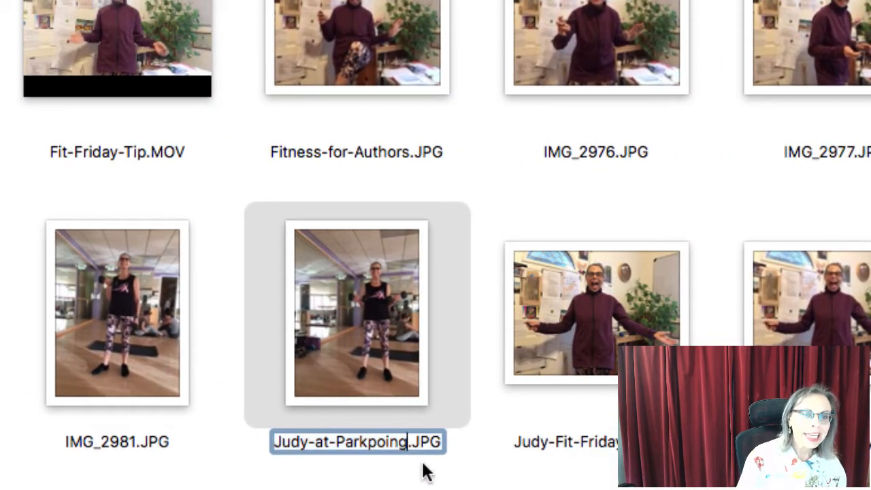
{"action": "key", "text": "BackSpace"}
{"action": "type", "text": "t"}
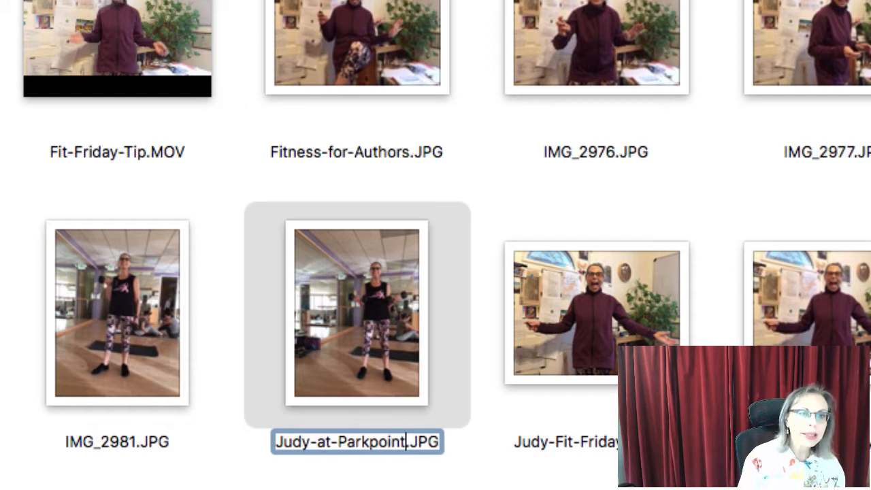
{"action": "key", "text": "Return"}
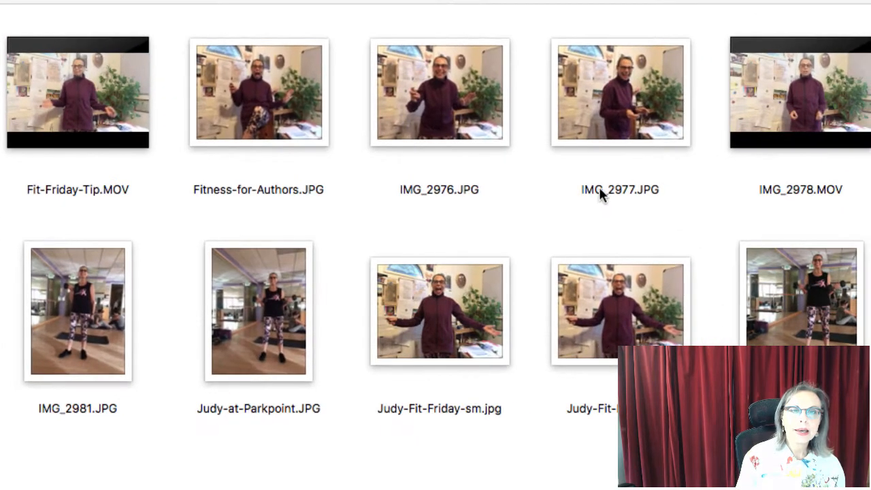
Step: Rename IMG_2977.JPG to the pictured person's first name followed by "-Getting-Ready-to-Workout", keeping the JPG extension
{"action": "left_click", "coordinate": [604, 128]}
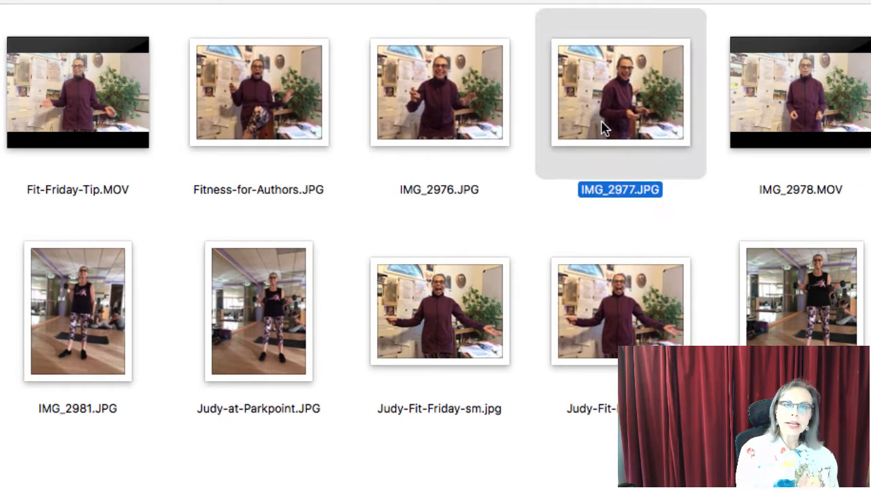
{"action": "right_click", "coordinate": [611, 193]}
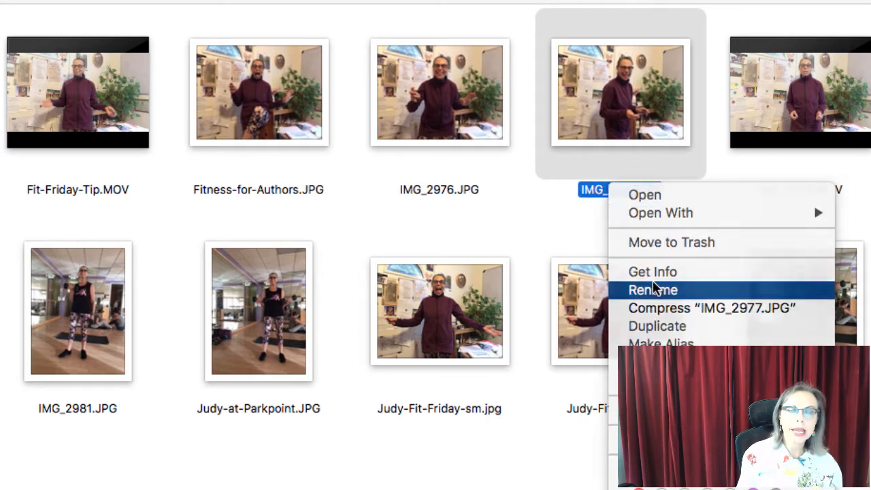
{"action": "left_click", "coordinate": [653, 289]}
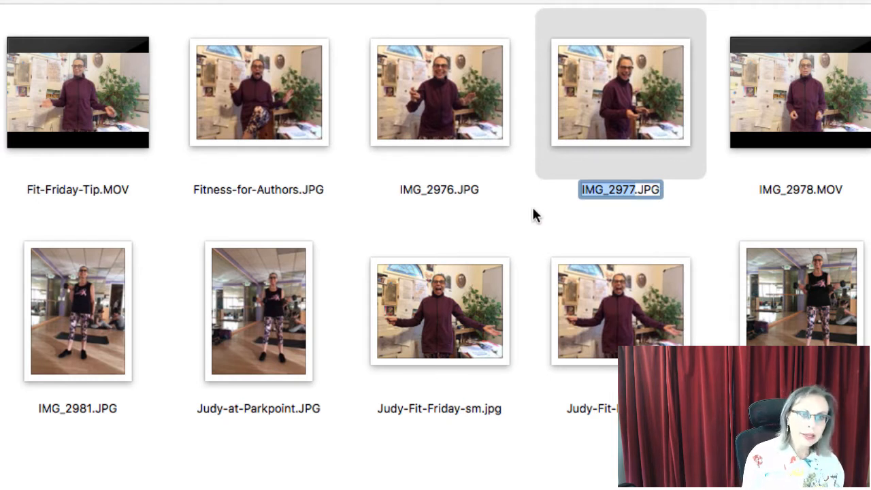
{"action": "type", "text": "Judy"}
{"action": "type", "text": "-Getting"}
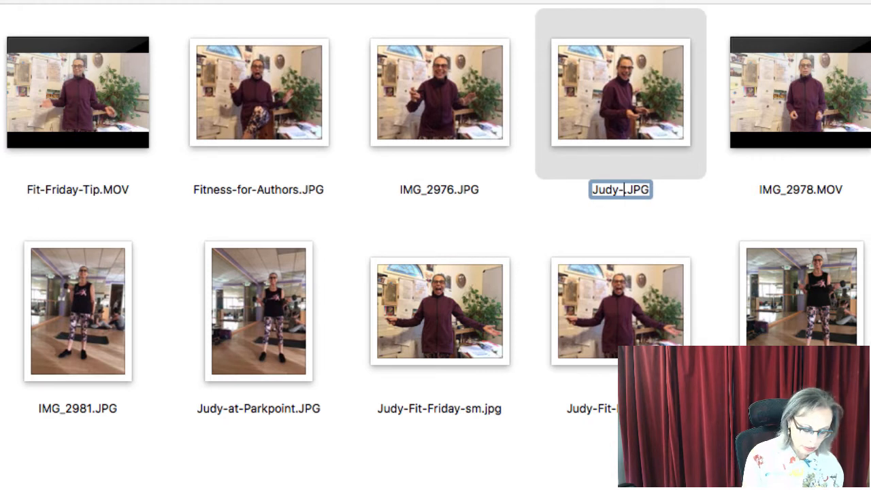
{"action": "type", "text": "-Ready-"}
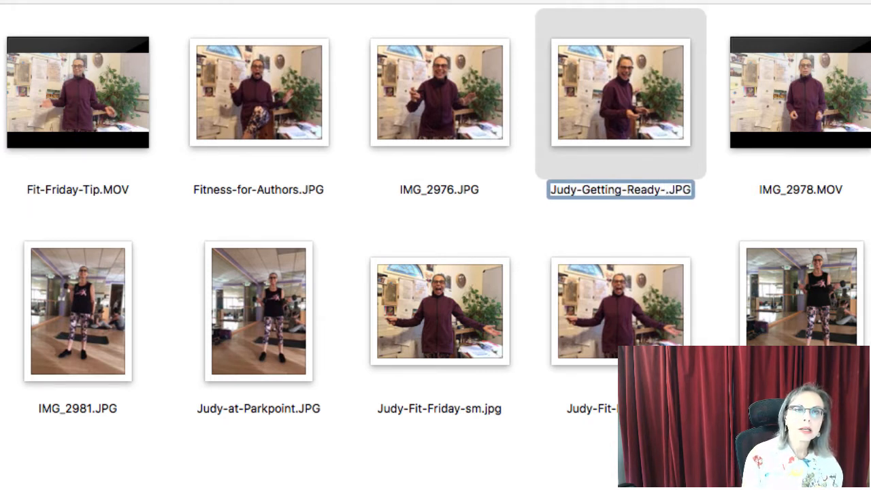
{"action": "type", "text": "to-Work"}
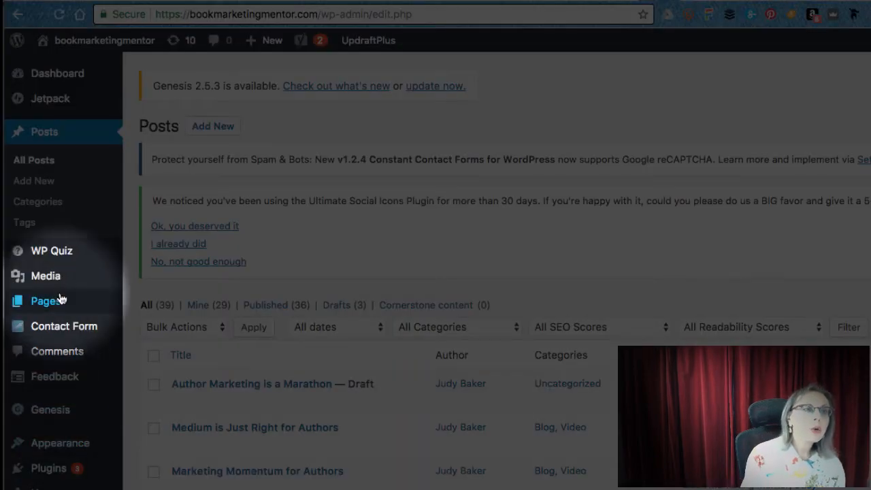
Step: Open the WordPress page for adding new media and place the Fit Friday folder window in front of it
{"action": "mouse_move", "coordinate": [61, 281]}
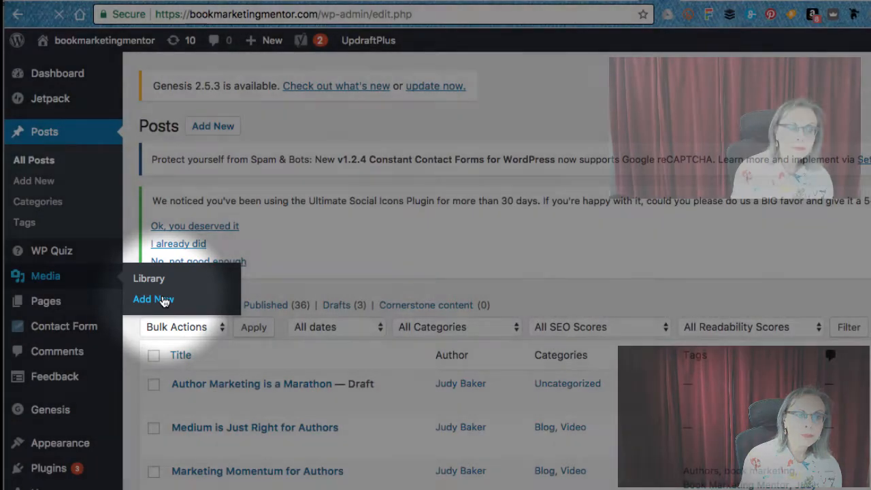
{"action": "left_click", "coordinate": [163, 301]}
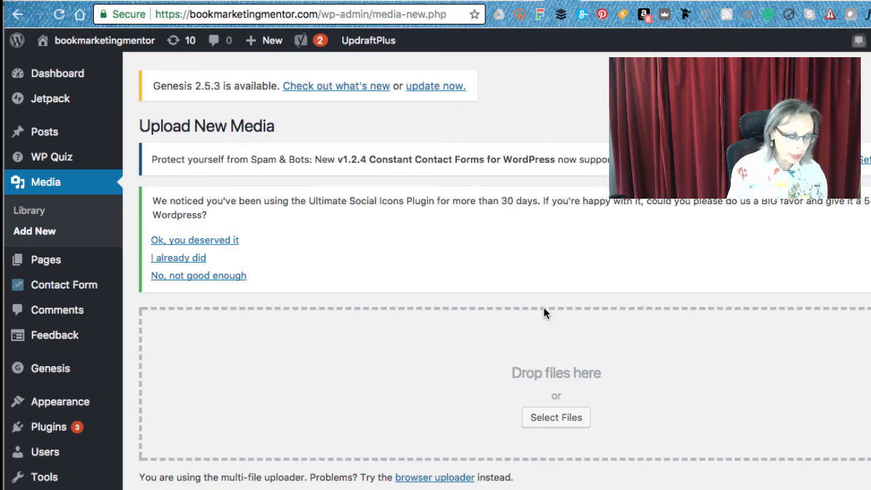
{"action": "key", "text": "super+Tab"}
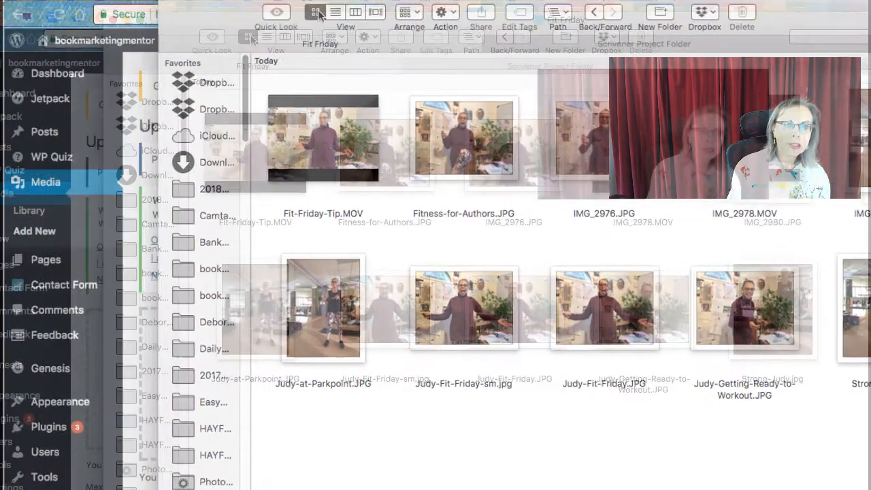
{"action": "left_click_drag", "start_coordinate": [251, 10], "coordinate": [148, 197]}
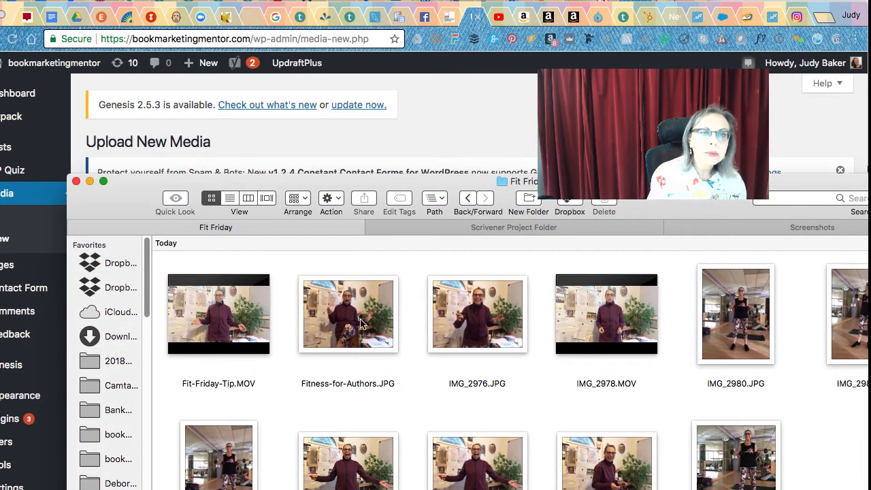
Step: Select four images together in the Fit Friday folder: Fitness-for-Authors.JPG and the photos named with Parkpoint, Getting-Ready-to-Workout and Strong
{"action": "left_click", "coordinate": [374, 335]}
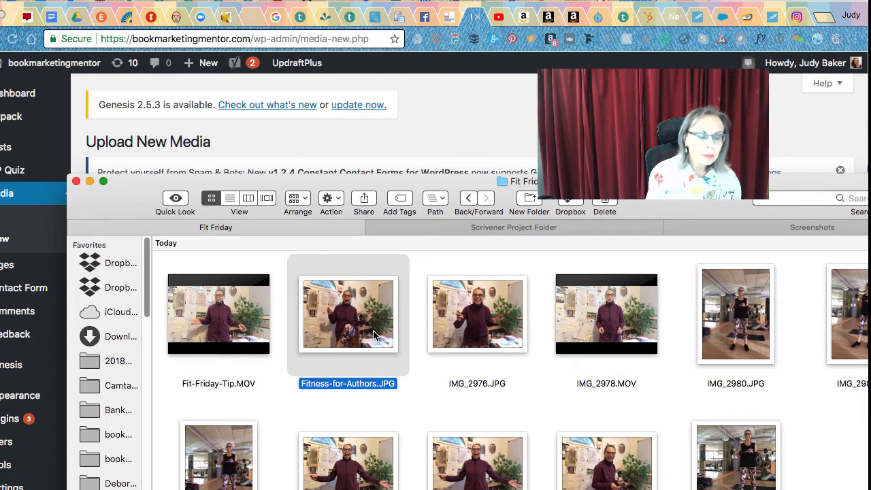
{"action": "left_click", "coordinate": [236, 453], "text": "super"}
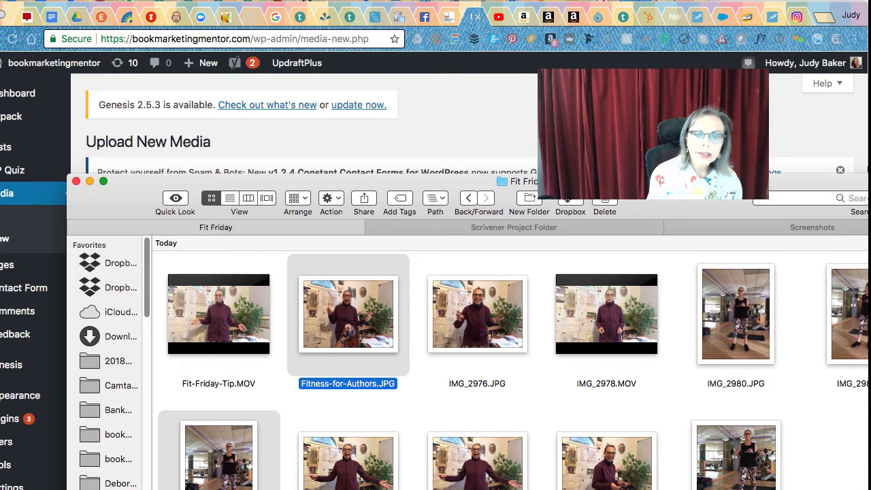
{"action": "left_click_drag", "start_coordinate": [613, 182], "coordinate": [611, 98]}
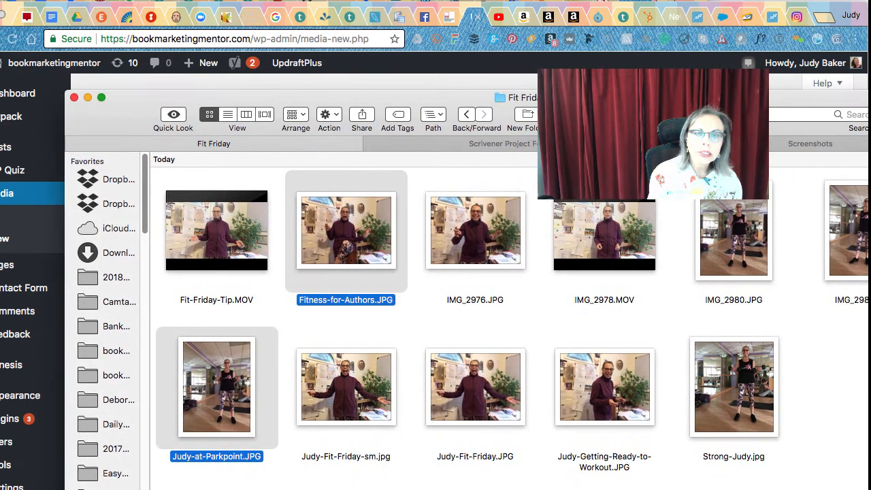
{"action": "left_click", "coordinate": [624, 404], "text": "super"}
{"action": "left_click", "coordinate": [744, 401], "text": "super"}
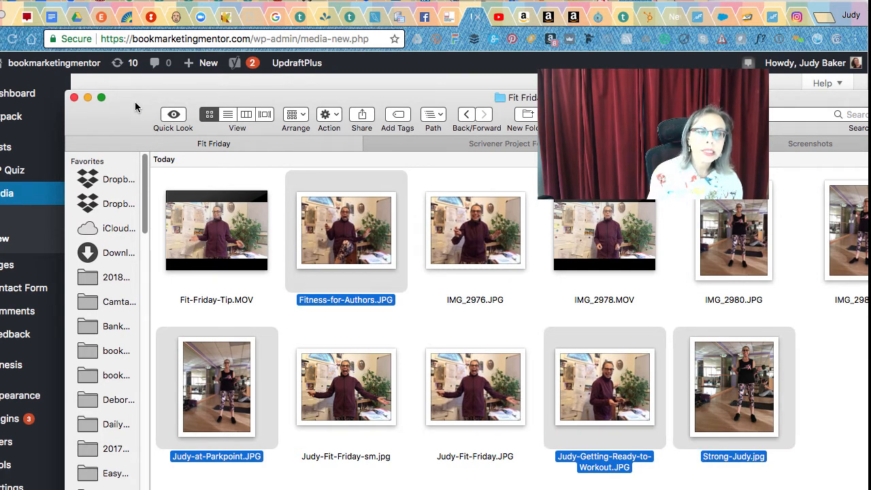
Step: Upload the selected images by dropping them into the Upload New Media area, and narrow the browser window slightly
{"action": "left_click_drag", "start_coordinate": [249, 416], "coordinate": [490, 485]}
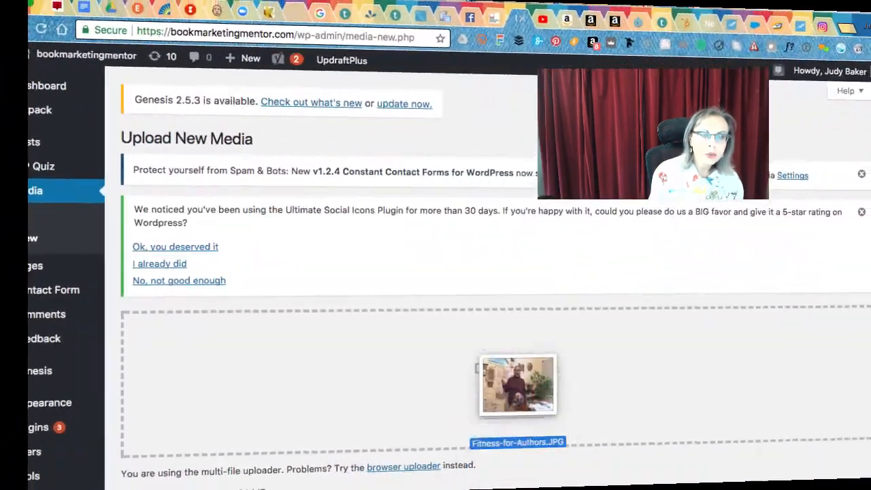
{"action": "left_click_drag", "start_coordinate": [522, 371], "coordinate": [319, 376]}
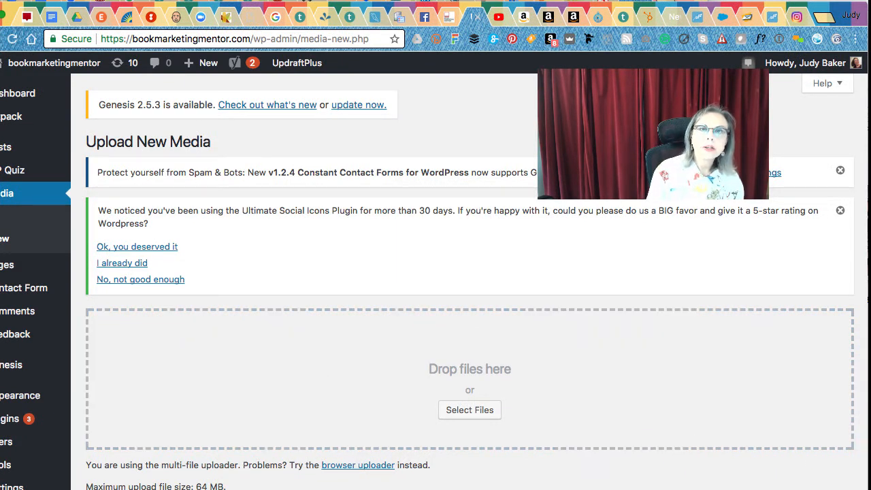
{"action": "left_click_drag", "start_coordinate": [870, 272], "coordinate": [851, 273]}
{"action": "scroll", "coordinate": [456, 272], "scroll_direction": "down", "scroll_amount": 1}
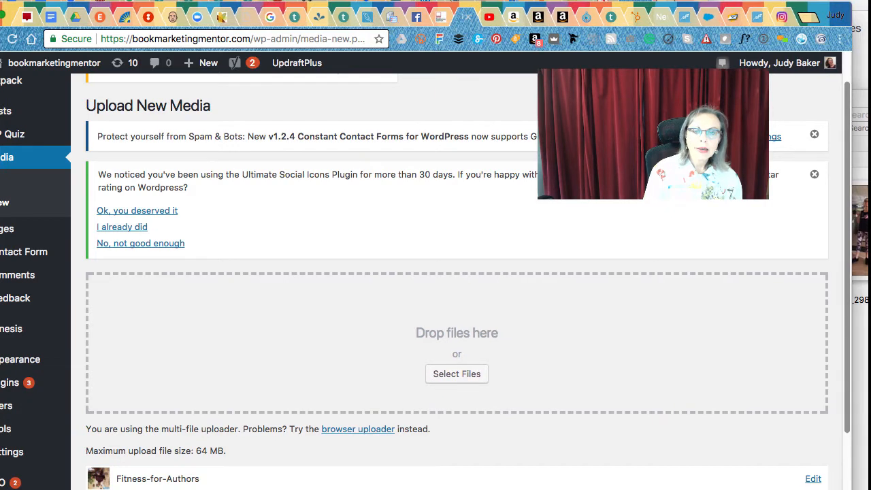
{"action": "scroll", "coordinate": [847, 418], "scroll_direction": "down", "scroll_amount": 3}
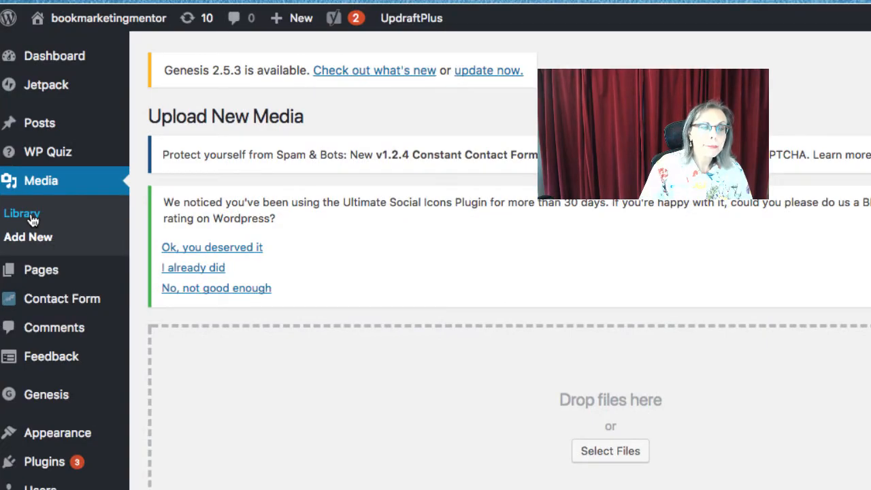
Step: Open the WordPress media library and view the thumbnails of the newly uploaded images
{"action": "left_click", "coordinate": [21, 214]}
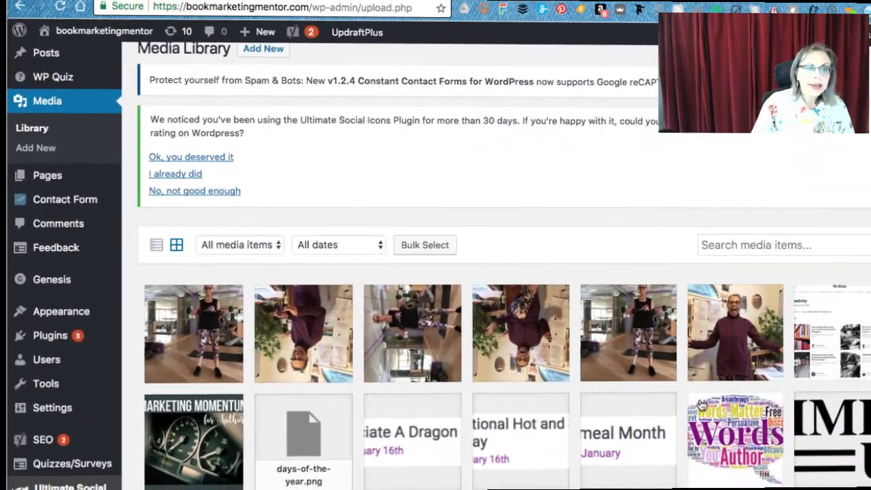
{"action": "scroll", "coordinate": [689, 408], "scroll_direction": "down", "scroll_amount": 3}
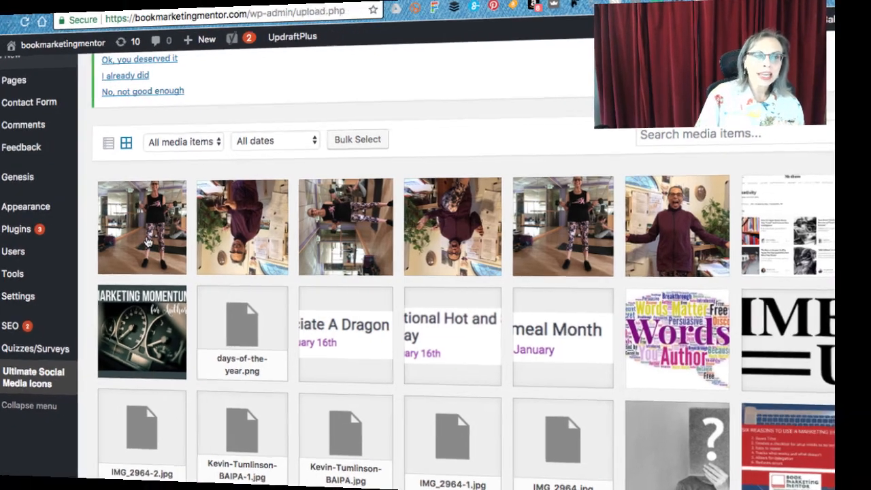
Step: Open the first dumbbell photo's details and set its alt text to "Strong", the woman's first name, and "lifting weights"
{"action": "left_click", "coordinate": [146, 242]}
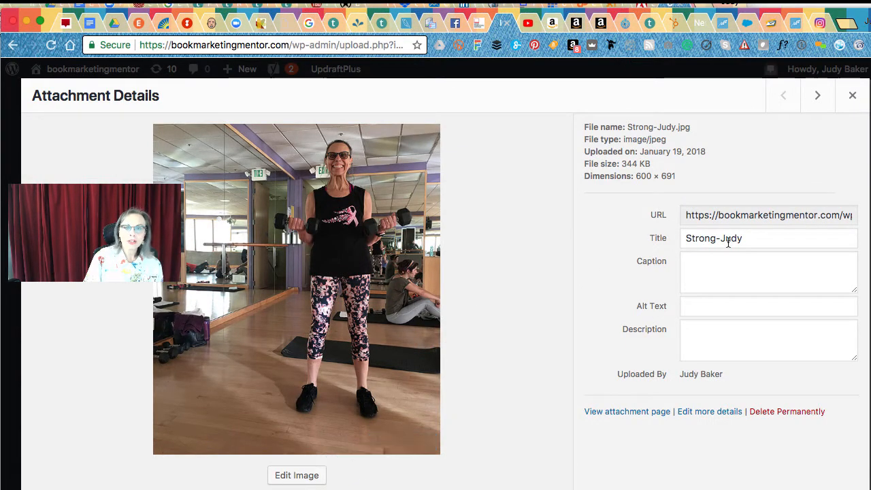
{"action": "left_click", "coordinate": [707, 308]}
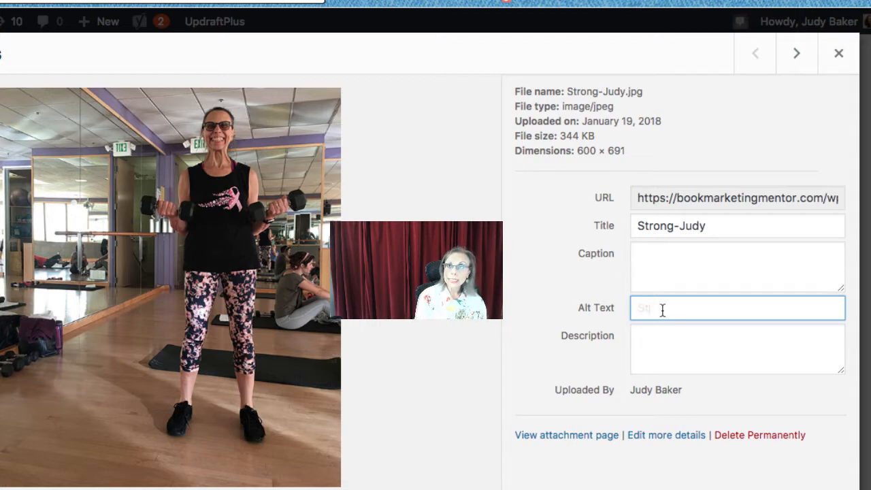
{"action": "type", "text": "Strong Judy "}
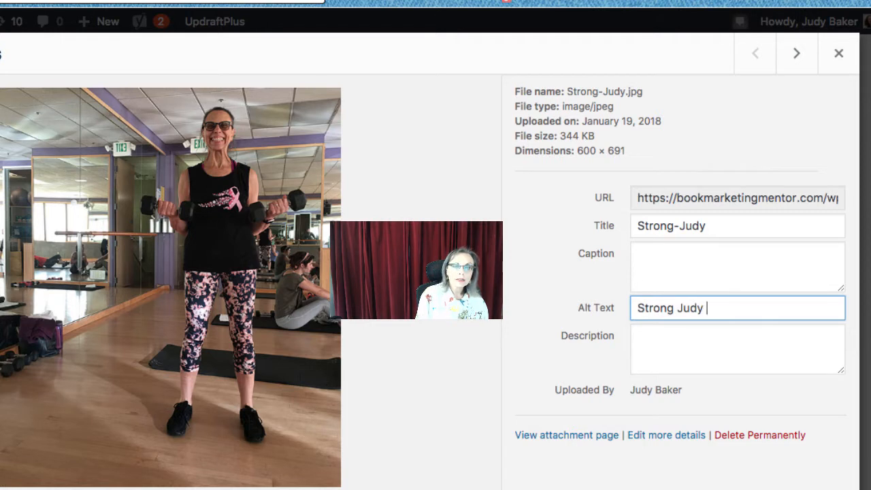
{"action": "type", "text": "light"}
{"action": "key", "text": "BackSpace"}
{"action": "key", "text": "BackSpace"}
{"action": "key", "text": "BackSpace"}
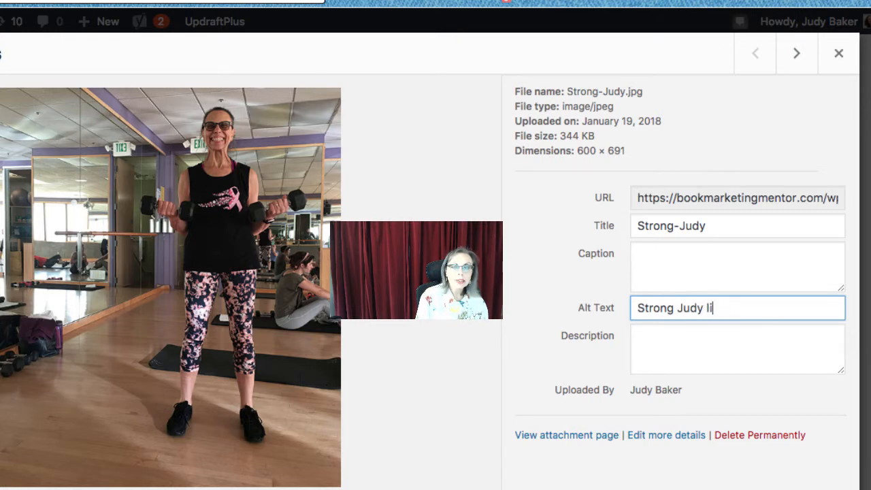
{"action": "type", "text": "fting w"}
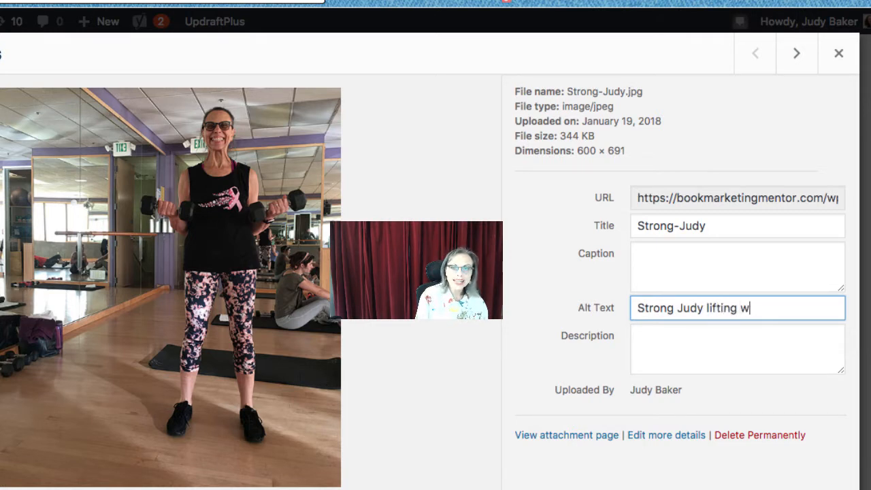
{"action": "type", "text": "eights"}
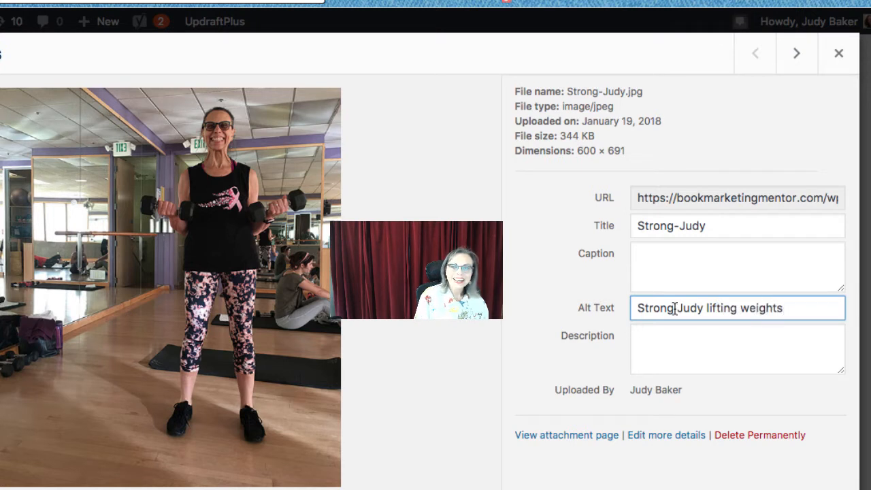
Step: Copy the dumbbell photo's alt text into its description
{"action": "left_click_drag", "start_coordinate": [788, 310], "coordinate": [606, 308]}
{"action": "key", "text": "ctrl+c"}
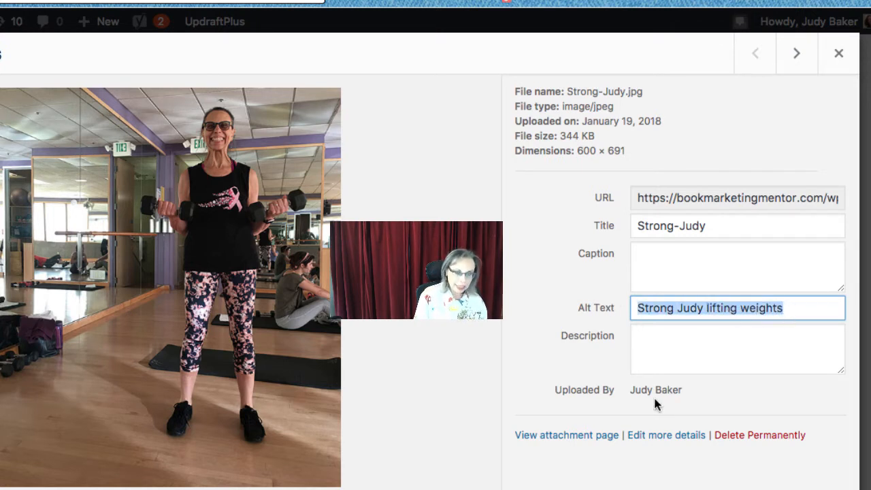
{"action": "left_click", "coordinate": [665, 343]}
{"action": "key", "text": "ctrl+v"}
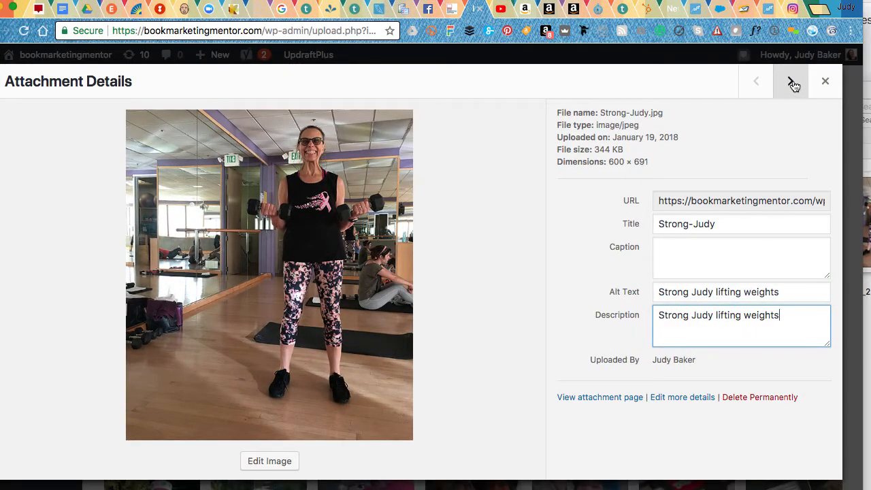
Step: Go to the upside-down Getting-Ready-to-Workout photo, flip it vertically and save the edited image
{"action": "left_click", "coordinate": [792, 82]}
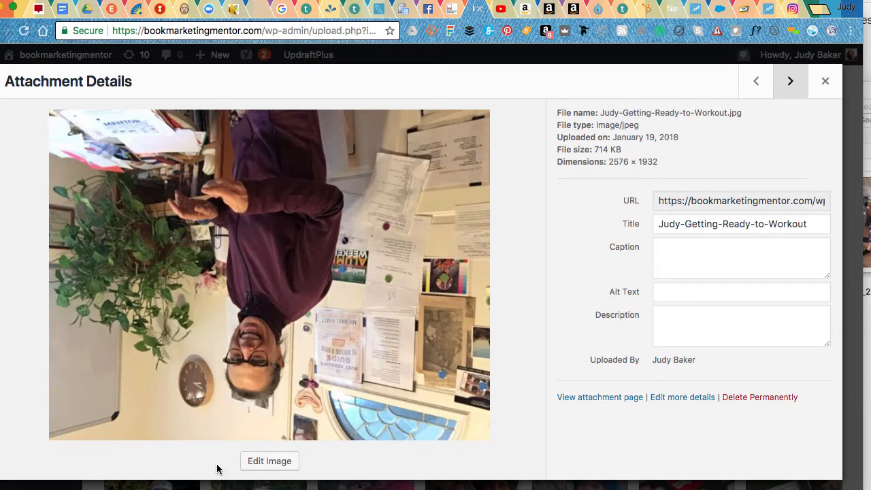
{"action": "left_click", "coordinate": [270, 462]}
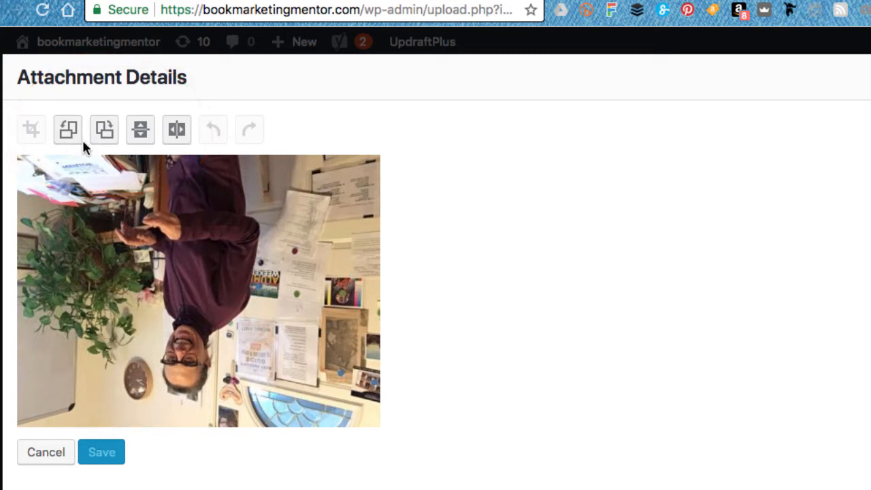
{"action": "left_click", "coordinate": [141, 137]}
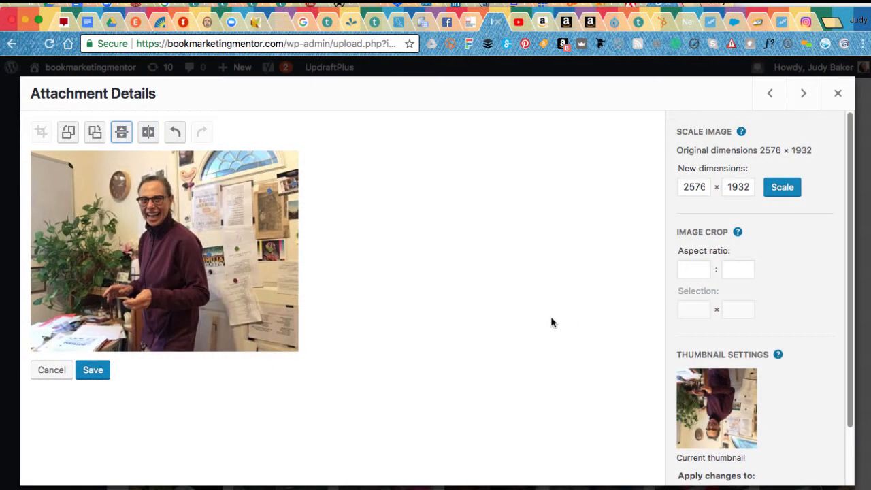
{"action": "left_click", "coordinate": [93, 371]}
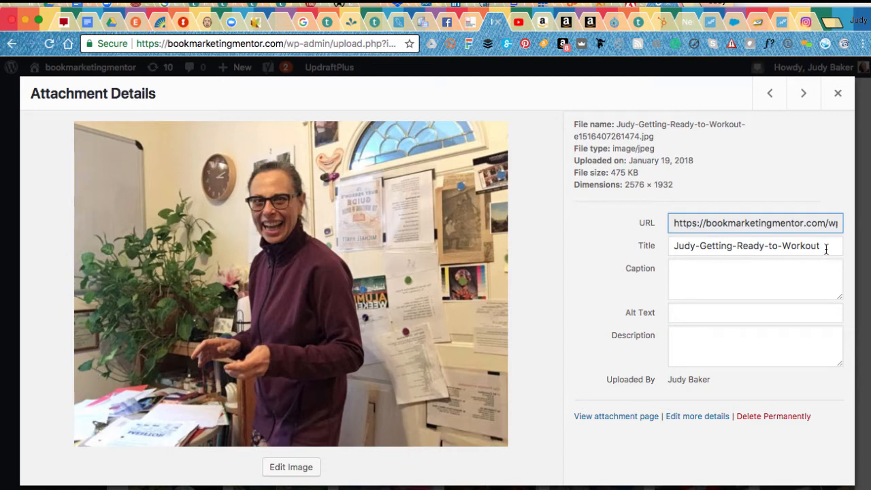
Step: Copy the Getting-Ready-to-Workout photo's title into its alt text and description
{"action": "left_click_drag", "start_coordinate": [826, 249], "coordinate": [672, 247]}
{"action": "key", "text": "super+c"}
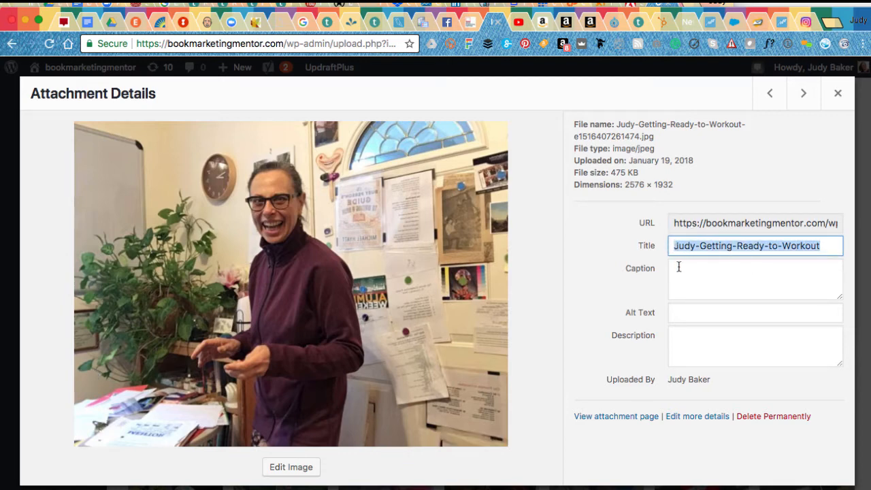
{"action": "left_click", "coordinate": [683, 317]}
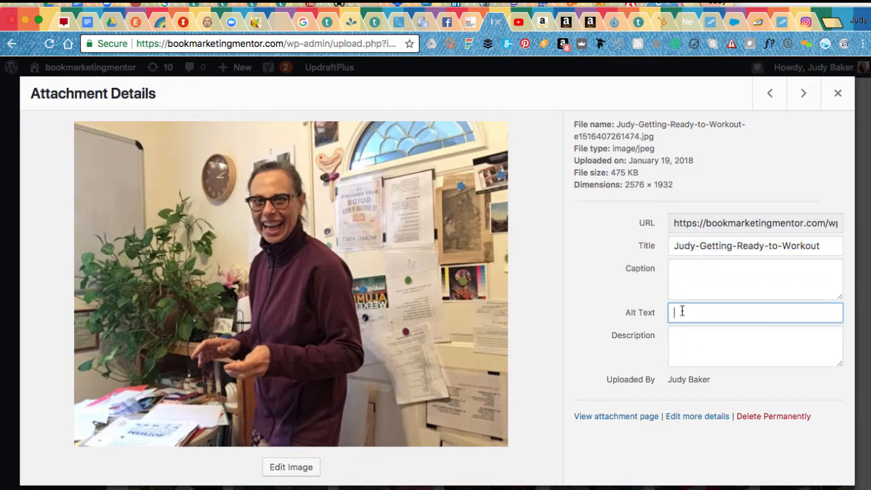
{"action": "key", "text": "super+v"}
{"action": "left_click", "coordinate": [679, 342]}
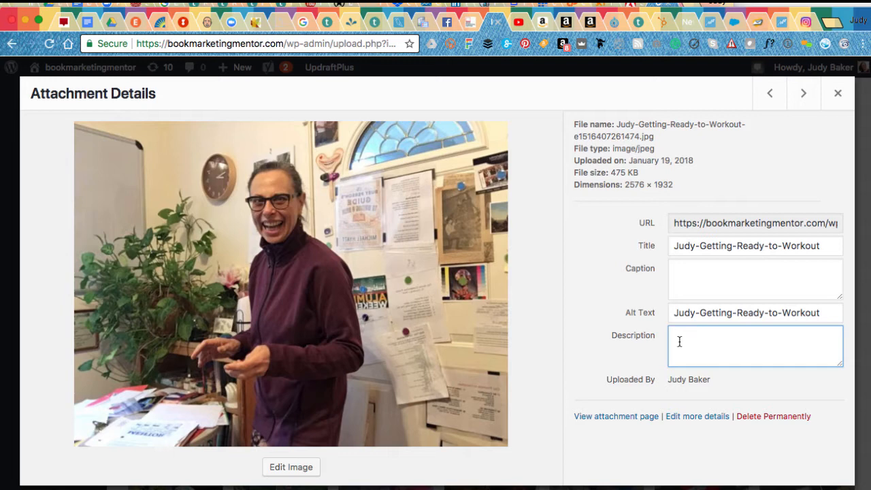
{"action": "key", "text": "ctrl+v"}
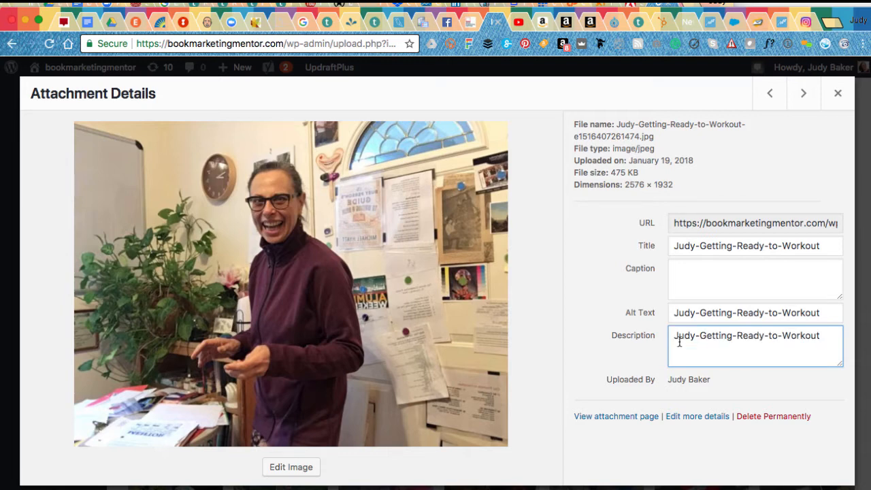
Step: Replace the hyphens with spaces in the Getting-Ready-to-Workout photo's description
{"action": "left_click", "coordinate": [697, 337]}
{"action": "key", "text": "Delete"}
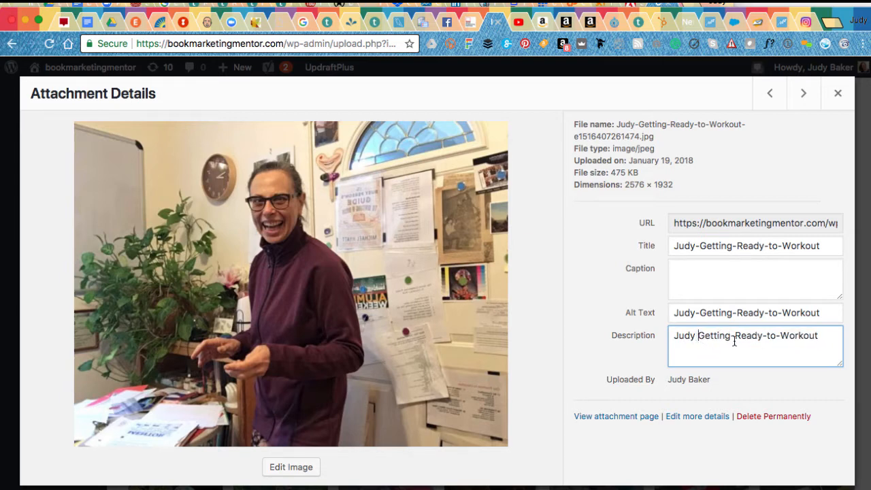
{"action": "left_click", "coordinate": [735, 340]}
{"action": "key", "text": "BackSpace"}
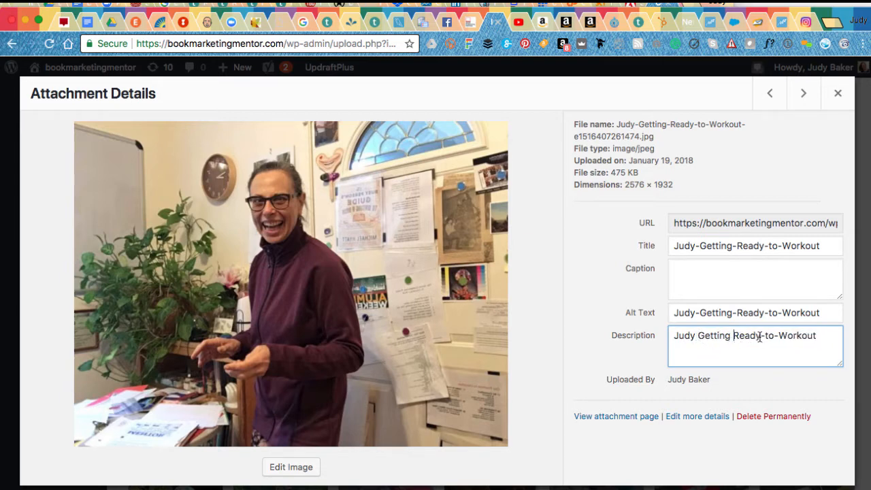
{"action": "left_click", "coordinate": [766, 338]}
{"action": "key", "text": "BackSpace"}
{"action": "left_click", "coordinate": [775, 337]}
{"action": "key", "text": "BackSpace"}
Step: Go to the Parkpoint photo and set its alt text and description to the woman's first name and "Lifting Weights at Parkpoint"
{"action": "left_click", "coordinate": [804, 93]}
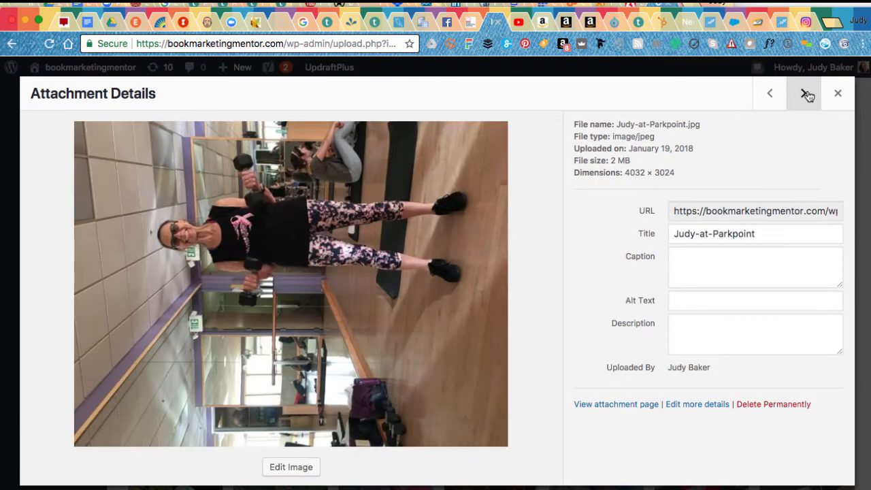
{"action": "mouse_move", "coordinate": [329, 325]}
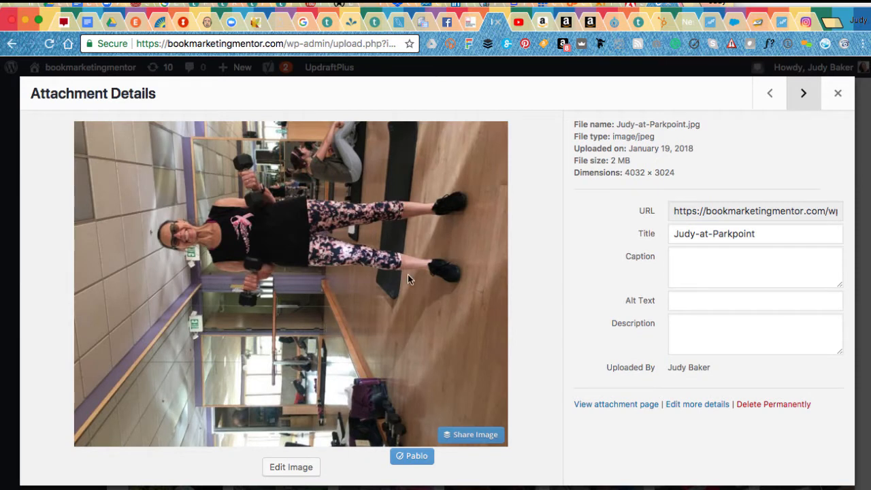
{"action": "left_click", "coordinate": [684, 300]}
{"action": "type", "text": "Judy Lifting Weights at Parkp"}
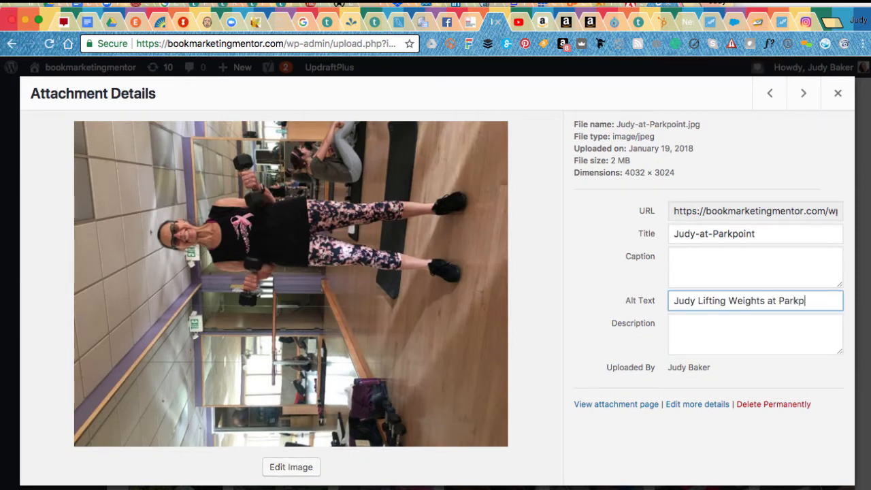
{"action": "type", "text": "oint"}
{"action": "left_click", "coordinate": [693, 323]}
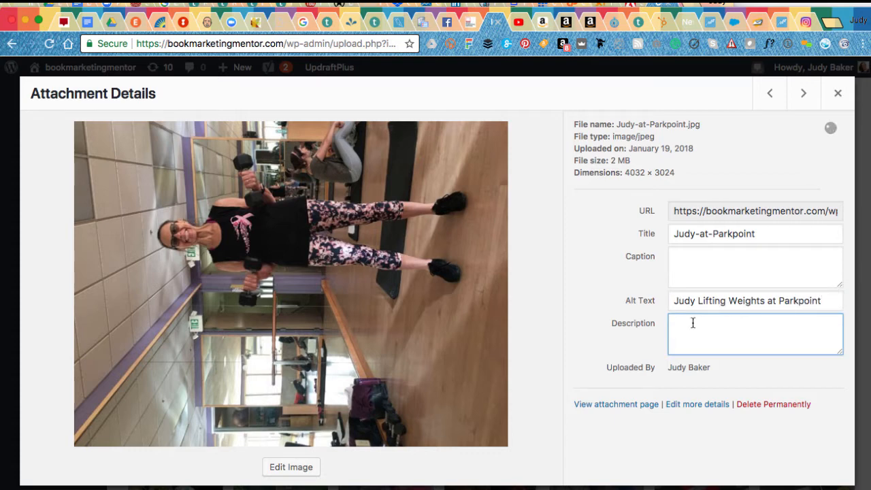
Step: Rotate the sideways Parkpoint photo clockwise so the woman stands upright, and save the change for all image sizes
{"action": "left_click", "coordinate": [301, 463]}
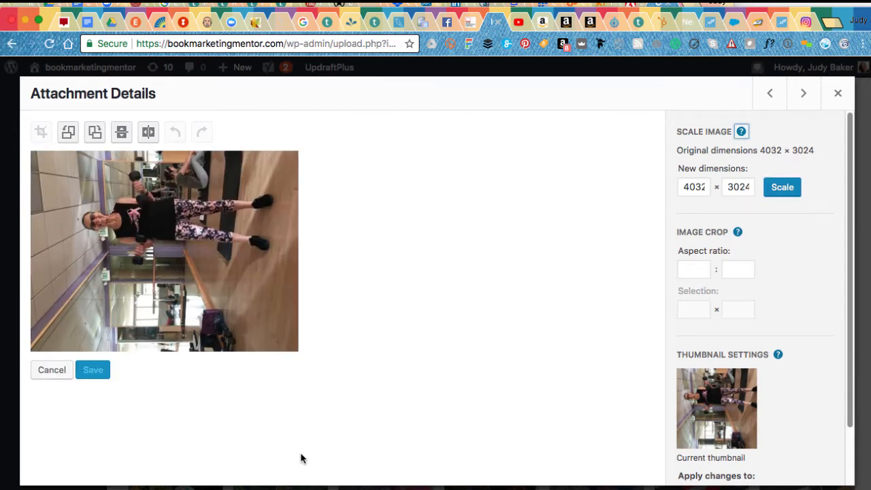
{"action": "left_click", "coordinate": [100, 143]}
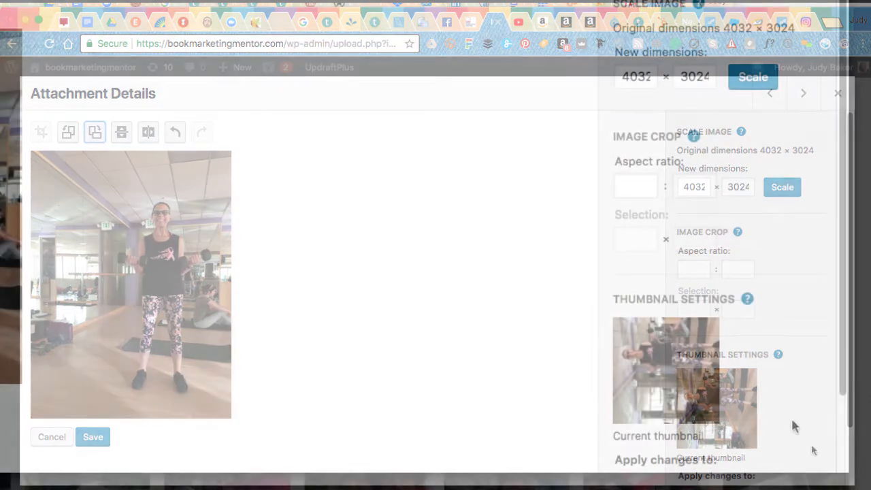
{"action": "scroll", "coordinate": [817, 408], "scroll_direction": "down", "scroll_amount": 2}
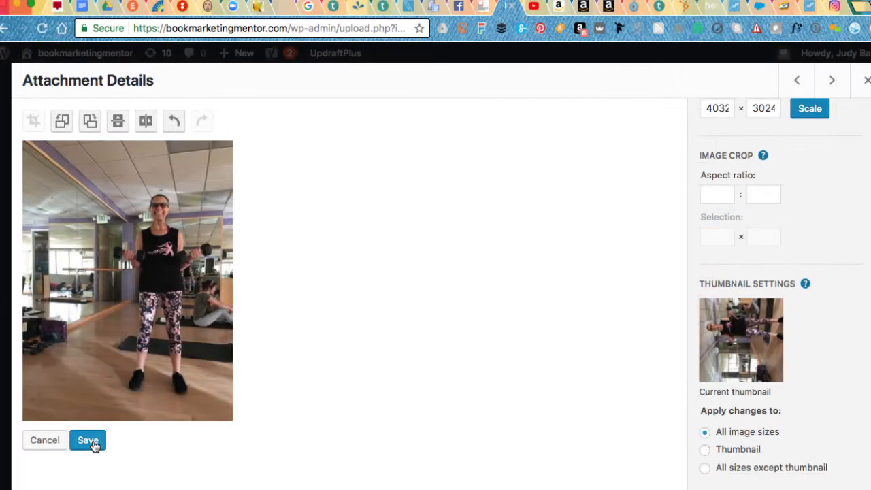
{"action": "left_click", "coordinate": [88, 441]}
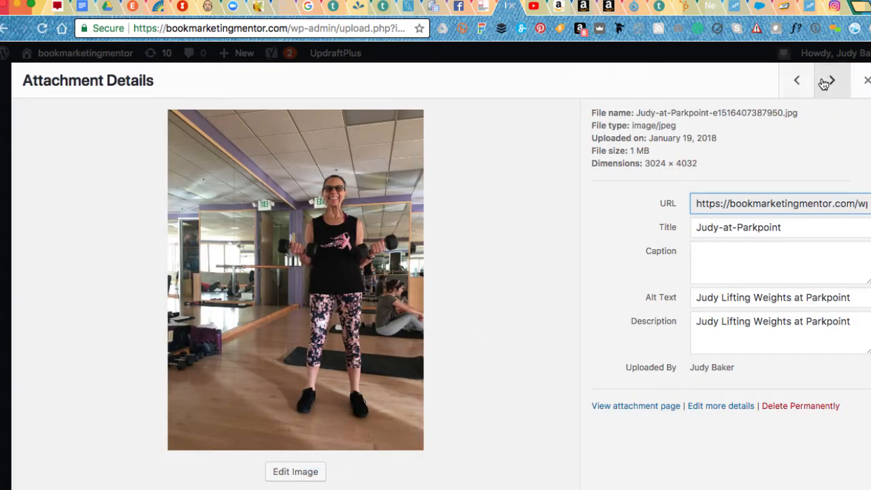
Step: Go to the upside-down Fitness-for-Authors photo, flip it vertically and save the change for all image sizes
{"action": "left_click", "coordinate": [825, 82]}
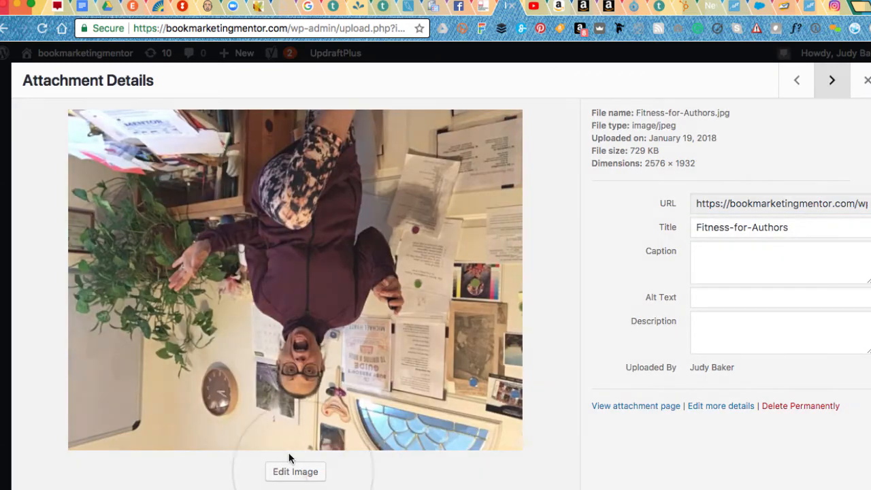
{"action": "left_click", "coordinate": [295, 471]}
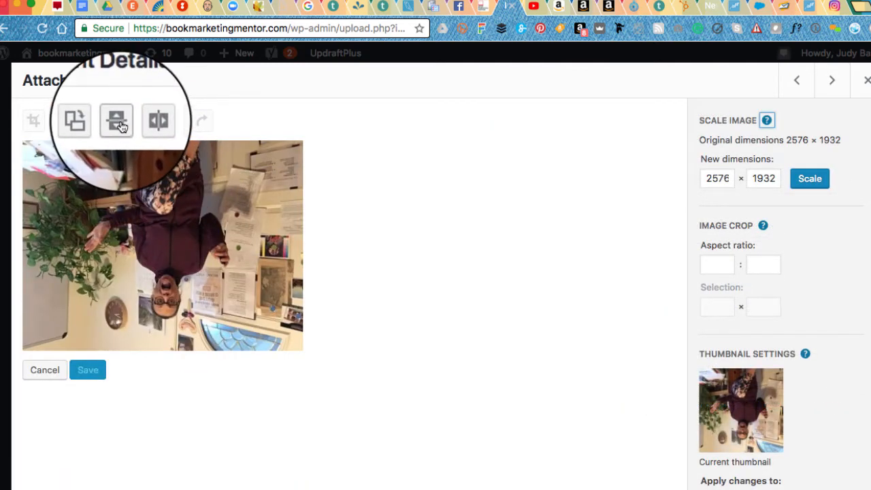
{"action": "left_click", "coordinate": [119, 125]}
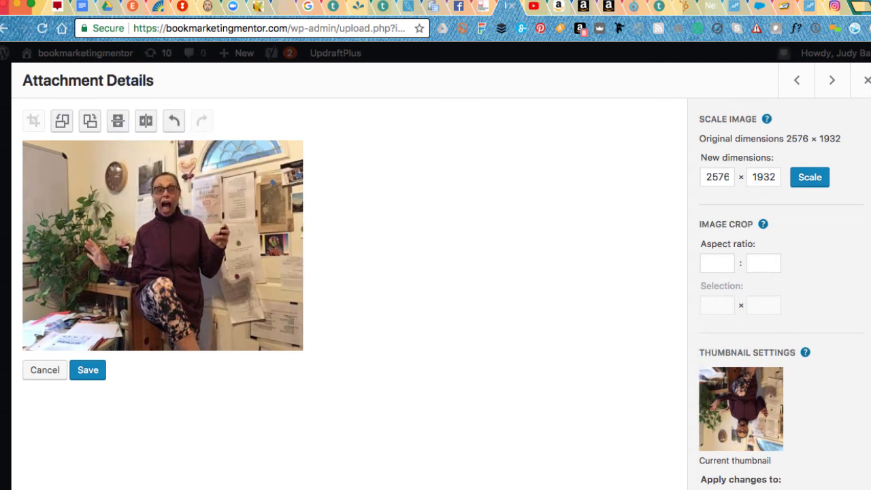
{"action": "scroll", "coordinate": [776, 293], "scroll_direction": "down", "scroll_amount": 2}
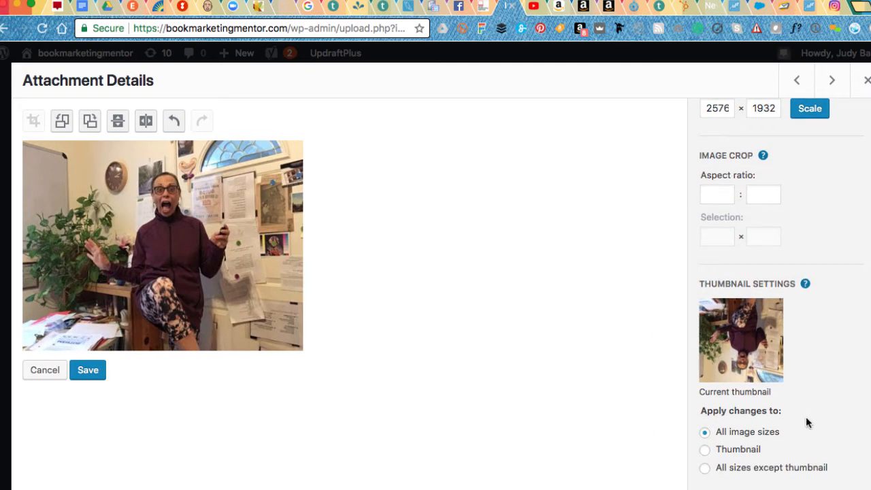
{"action": "left_click", "coordinate": [88, 369]}
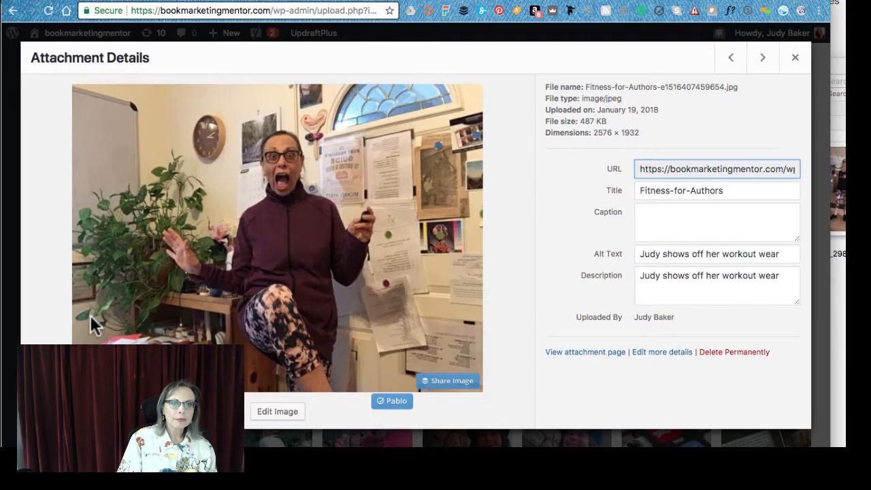
Step: Close the attachment details, look over the corrected thumbnails in the media library and open the list of all posts
{"action": "left_click", "coordinate": [794, 59]}
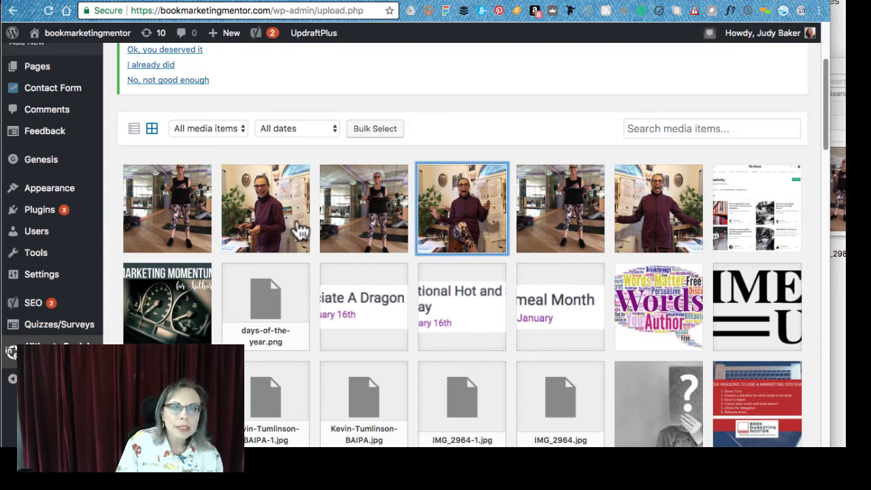
{"action": "scroll", "coordinate": [300, 229], "scroll_direction": "down", "scroll_amount": 1}
{"action": "scroll", "coordinate": [300, 230], "scroll_direction": "up", "scroll_amount": 5}
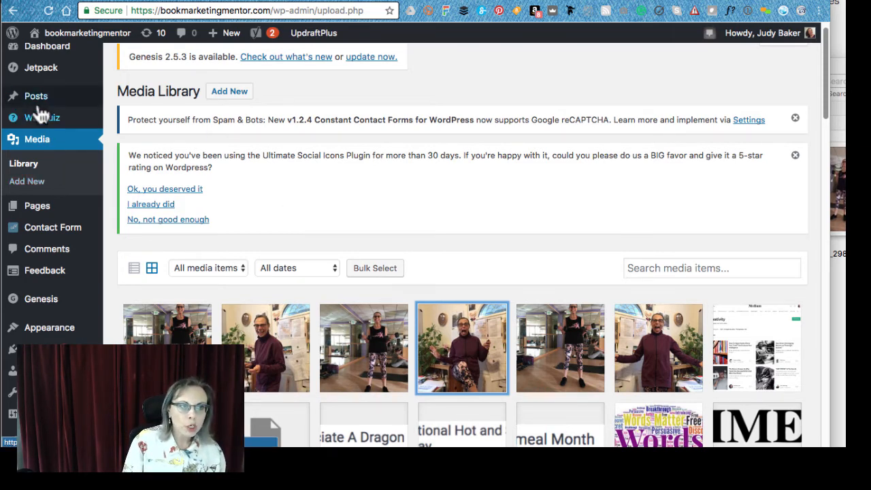
{"action": "mouse_move", "coordinate": [36, 101]}
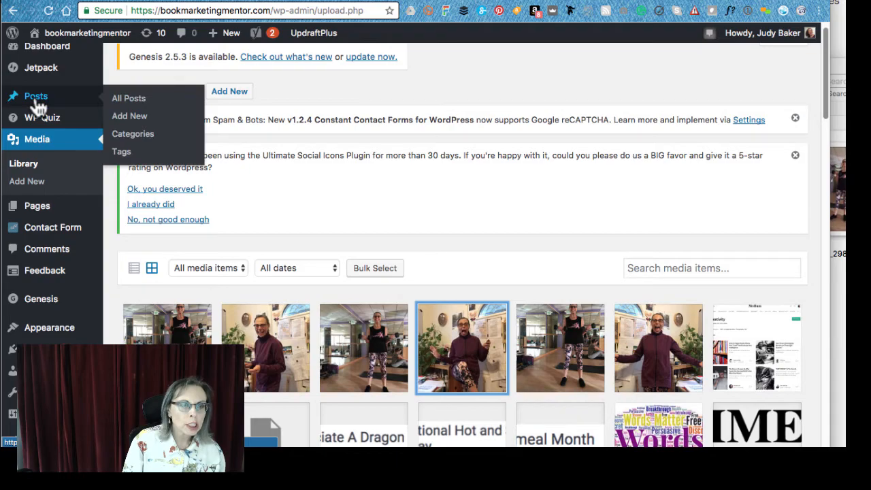
{"action": "left_click", "coordinate": [117, 100]}
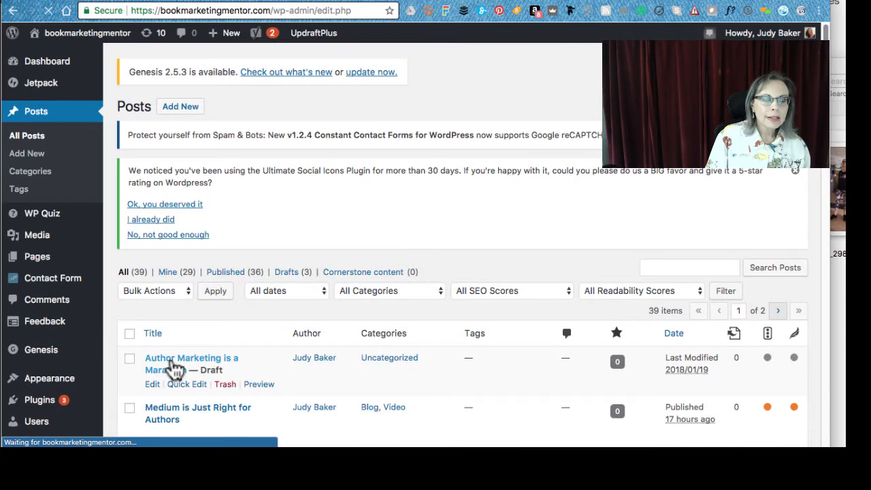
Step: Open the draft post "Author Marketing is a Marathon" and enter its title as the first line of the empty body
{"action": "left_click", "coordinate": [175, 368]}
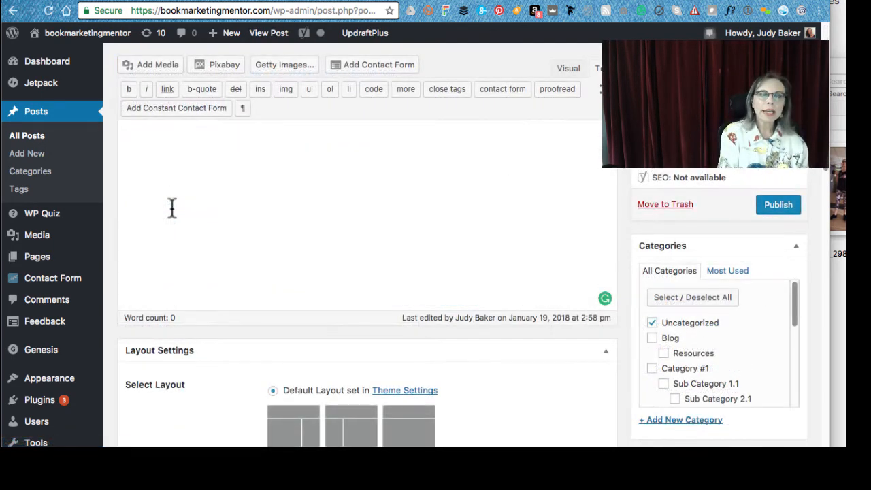
{"action": "scroll", "coordinate": [198, 208], "scroll_direction": "up", "scroll_amount": 5}
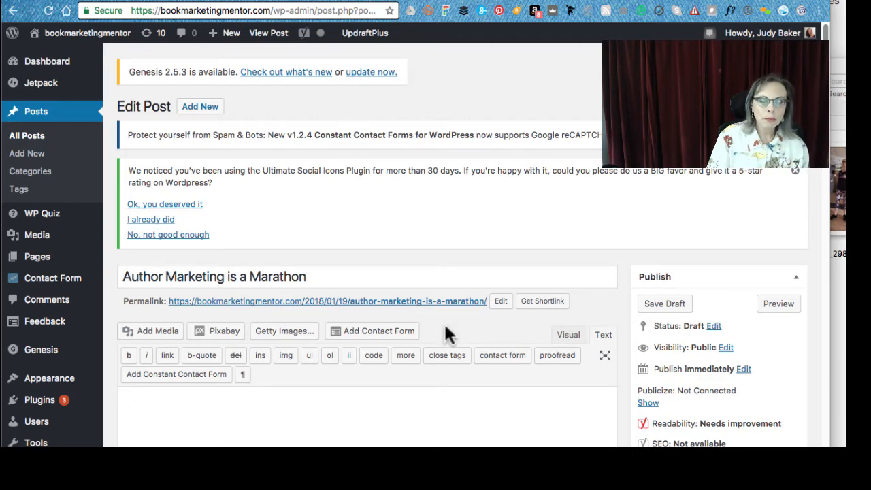
{"action": "scroll", "coordinate": [449, 371], "scroll_direction": "down", "scroll_amount": 3}
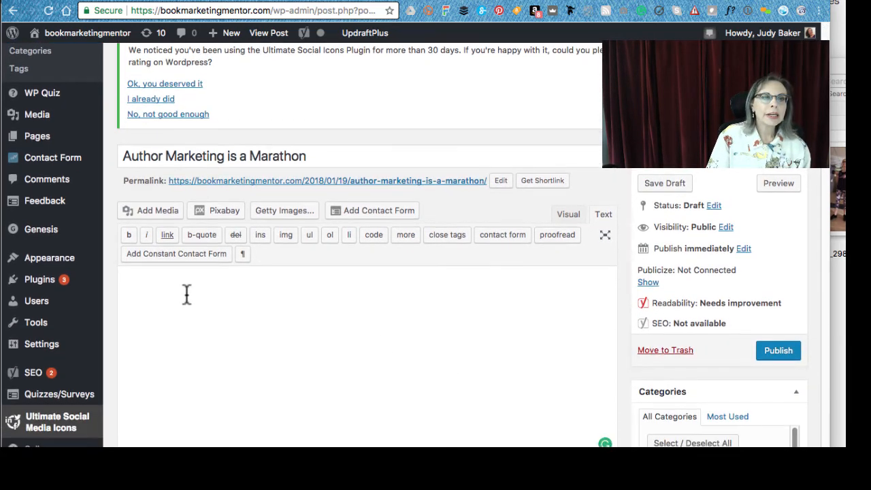
{"action": "scroll", "coordinate": [187, 295], "scroll_direction": "down", "scroll_amount": 2}
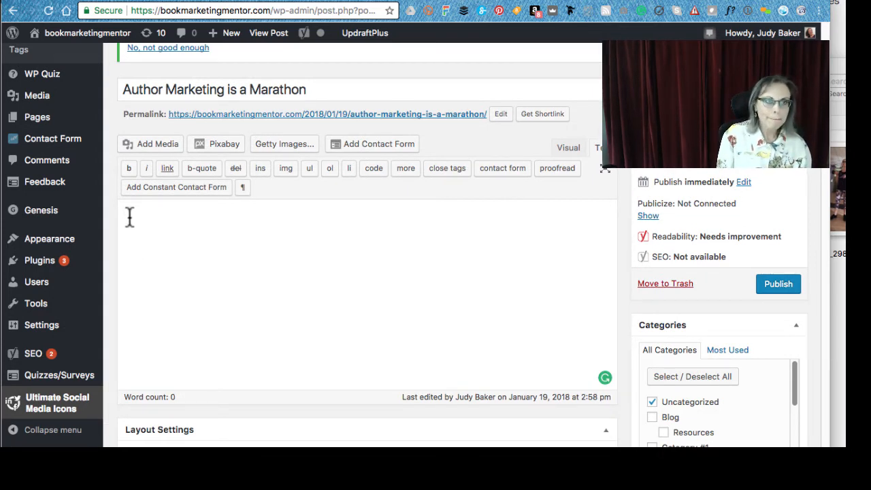
{"action": "type", "text": "Author"}
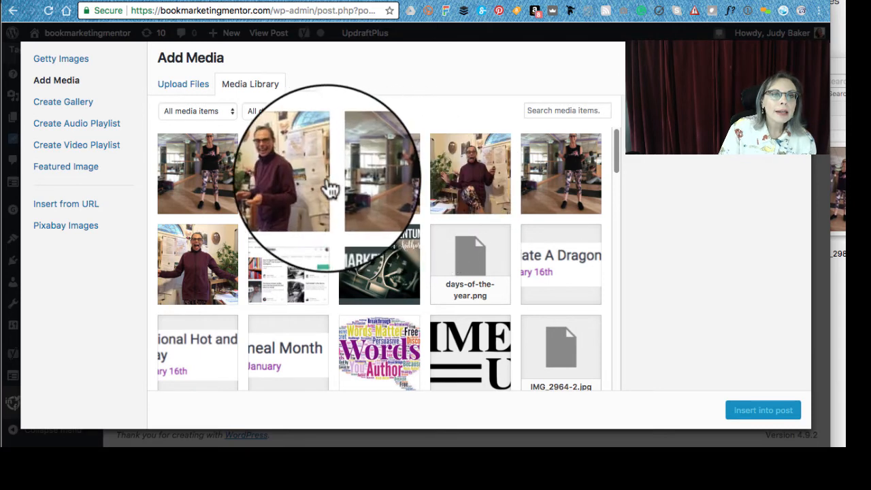
Step: Insert the first weight-lifting photo from the media library into the post, with Center alignment, no link and Medium size (260 × 300)
{"action": "left_click", "coordinate": [209, 189]}
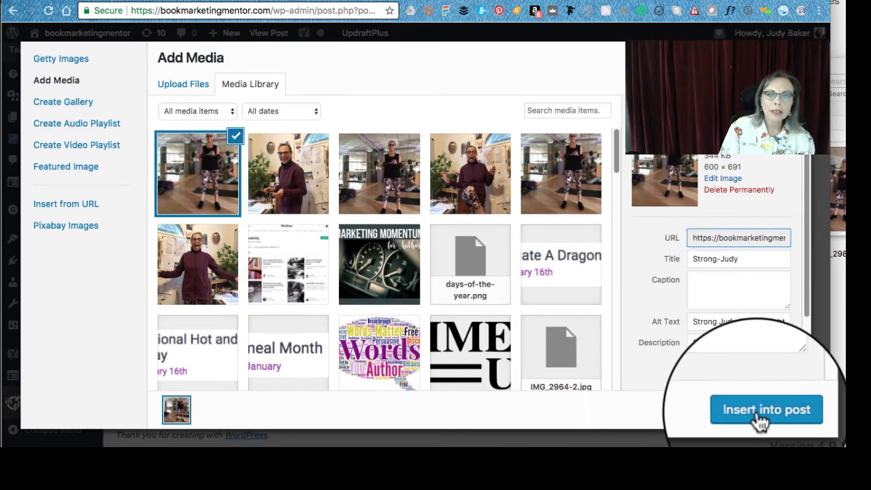
{"action": "scroll", "coordinate": [680, 385], "scroll_direction": "down", "scroll_amount": 3}
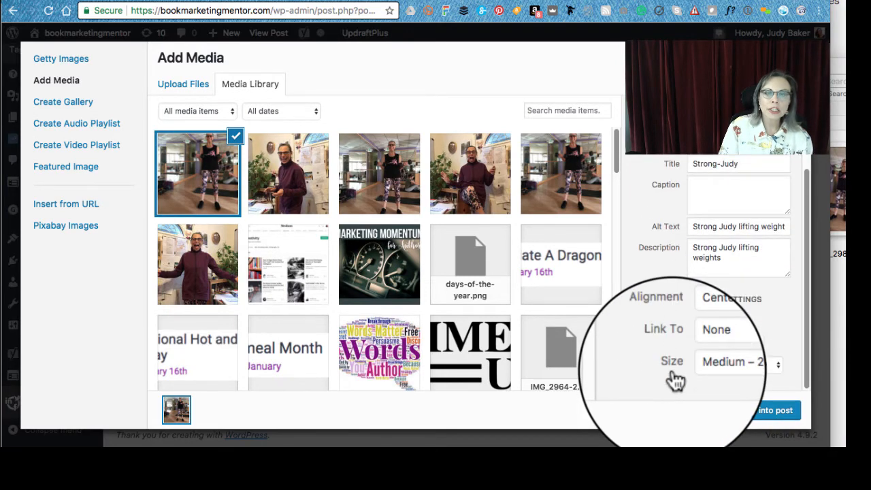
{"action": "left_click", "coordinate": [720, 318]}
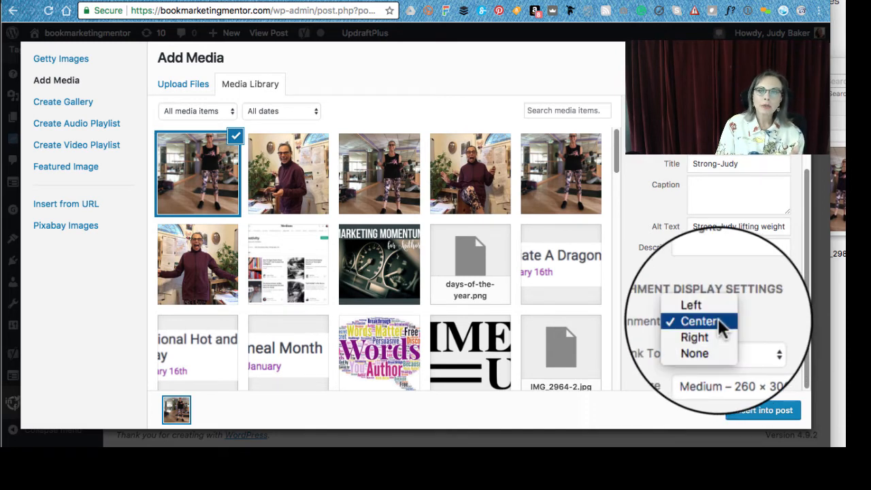
{"action": "left_click", "coordinate": [718, 319]}
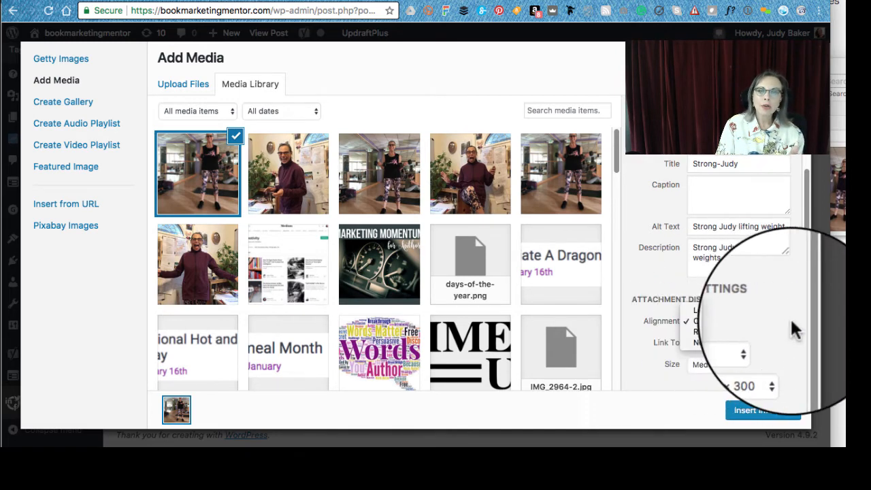
{"action": "left_click", "coordinate": [782, 373]}
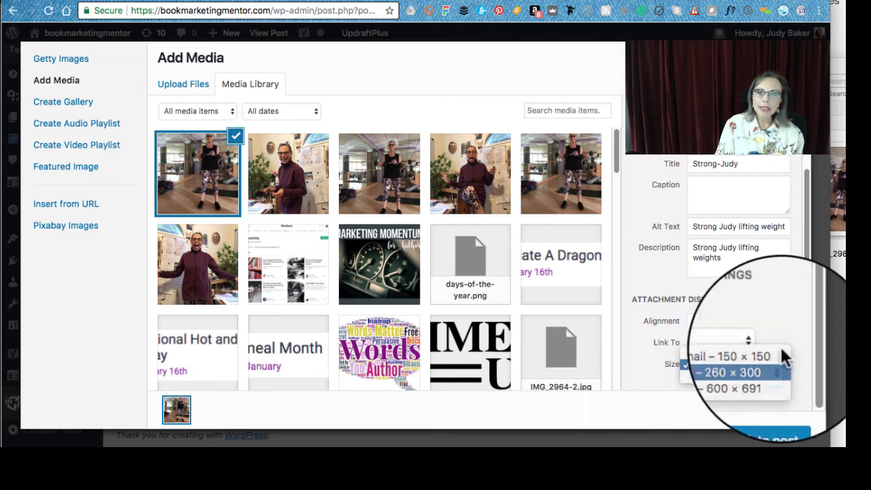
{"action": "left_click", "coordinate": [782, 372]}
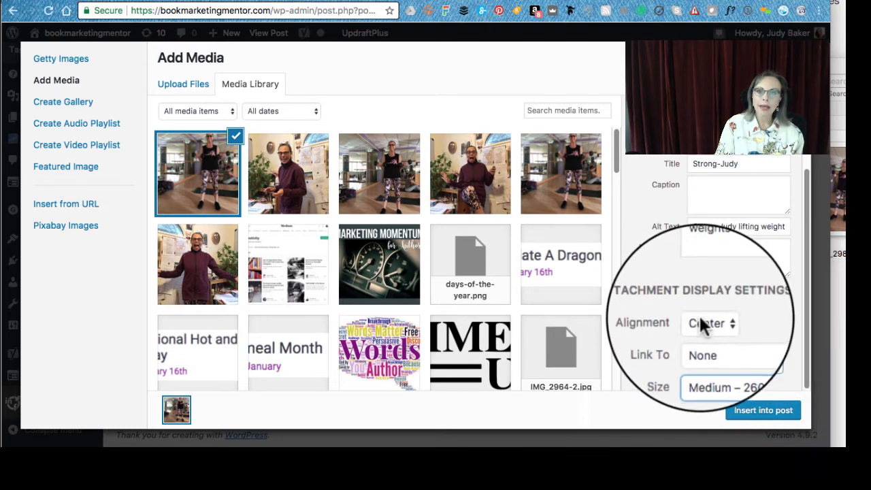
{"action": "left_click", "coordinate": [758, 409]}
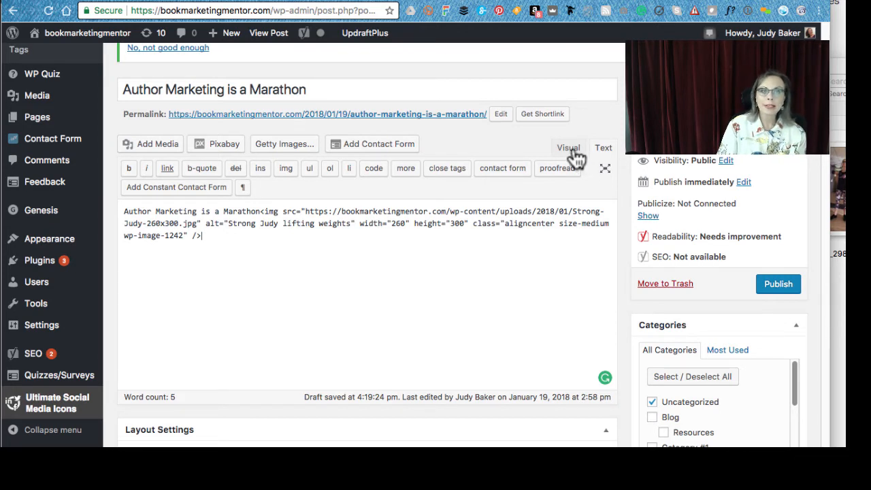
Step: Try to put the image on its own line by breaking the line after "Marathon" in the code, and switch to the visual editor
{"action": "left_click", "coordinate": [265, 211]}
{"action": "key", "text": "Return"}
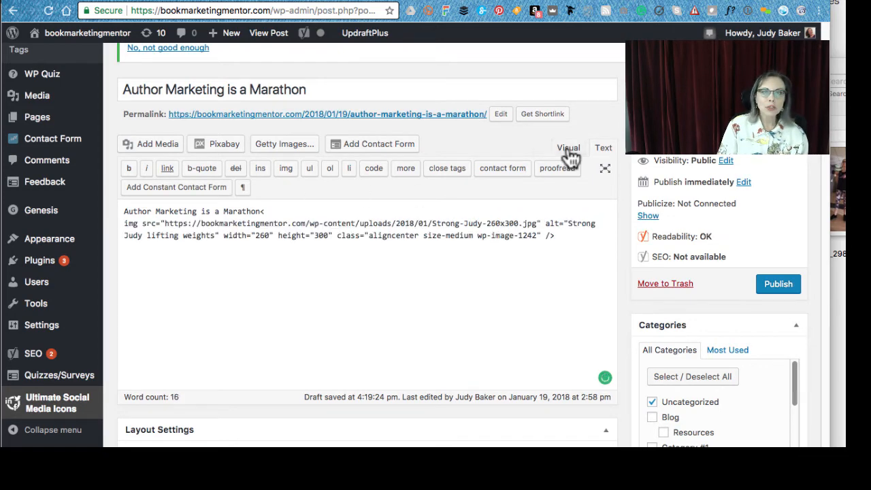
{"action": "left_click", "coordinate": [568, 148]}
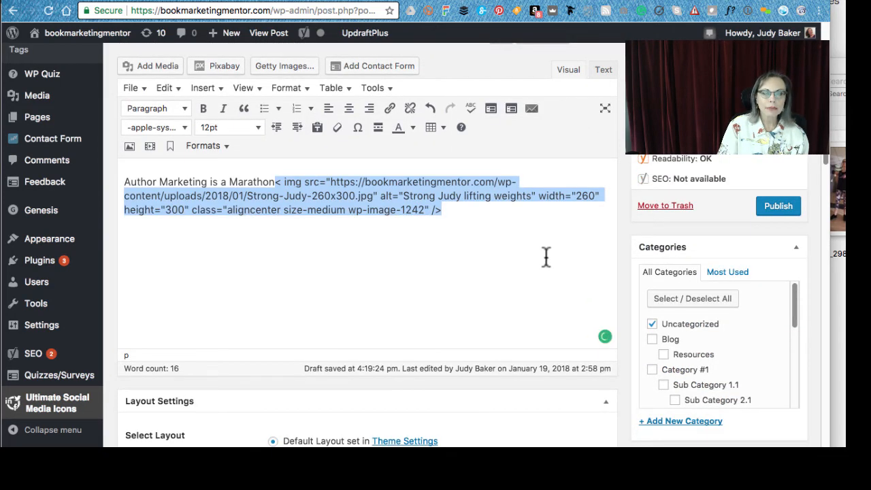
Step: Move the leftover image code onto its own line below "Author Marketing is a Marathon" and delete it
{"action": "left_click", "coordinate": [545, 257]}
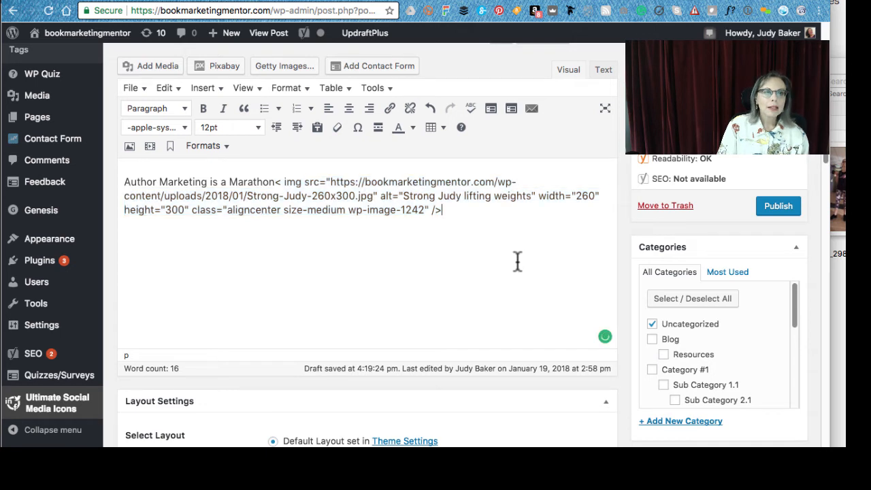
{"action": "left_click", "coordinate": [278, 180]}
{"action": "key", "text": "Return"}
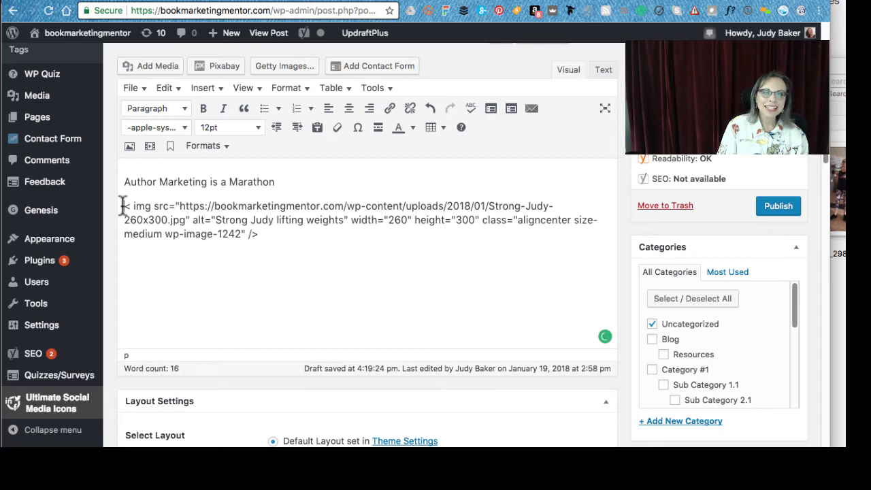
{"action": "left_click_drag", "start_coordinate": [261, 235], "coordinate": [120, 204]}
{"action": "key", "text": "BackSpace"}
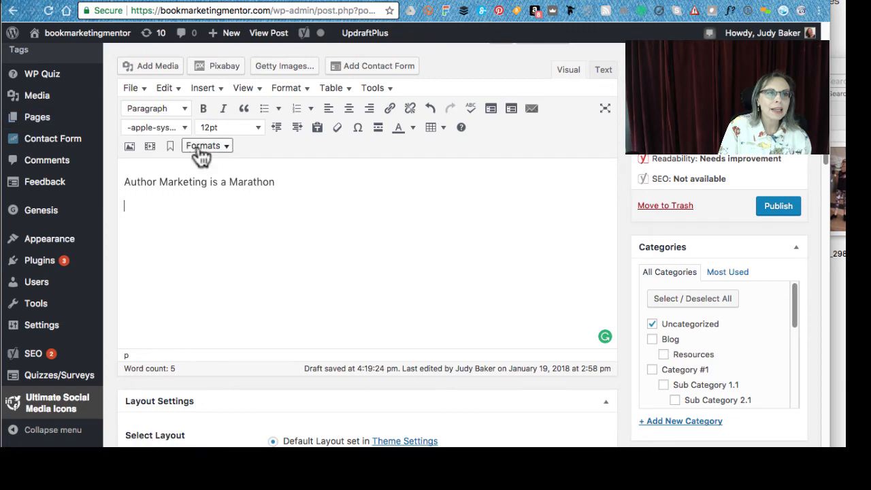
Step: Insert the first weight-lifting photo from the media library on the empty line below the text
{"action": "left_click", "coordinate": [163, 68]}
{"action": "left_click", "coordinate": [213, 193]}
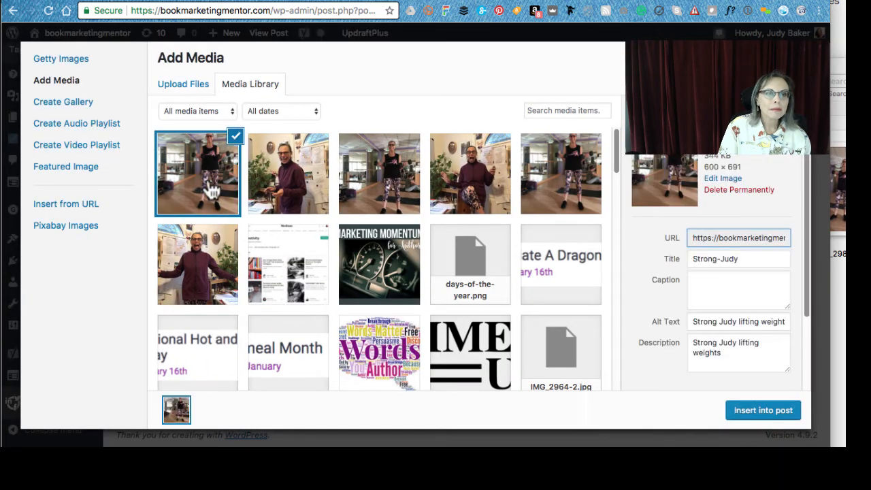
{"action": "left_click", "coordinate": [765, 412]}
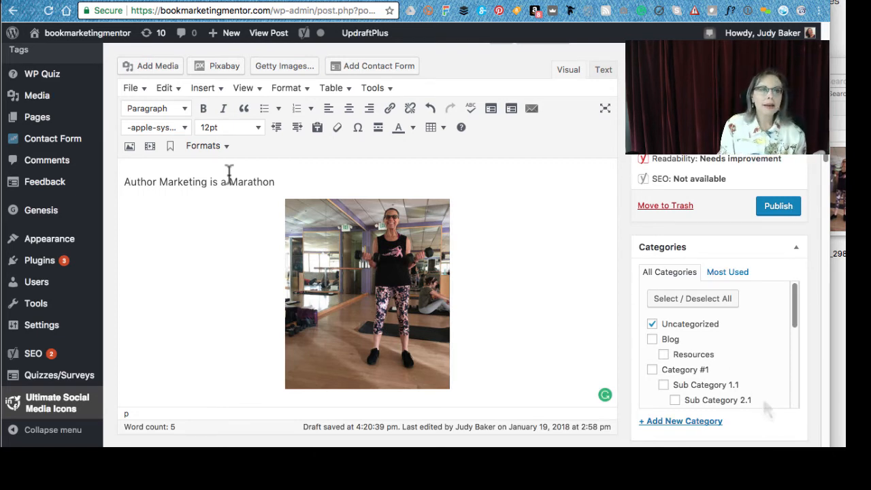
Step: Format the line "Author Marketing is a Marathon" as Heading 1 and add blank lines below the photo
{"action": "left_click", "coordinate": [149, 109]}
{"action": "left_click", "coordinate": [172, 160]}
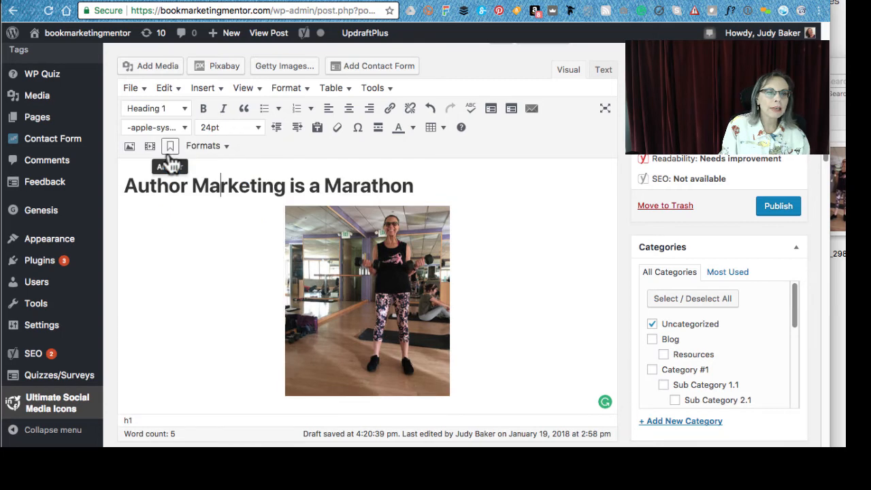
{"action": "left_click", "coordinate": [478, 341]}
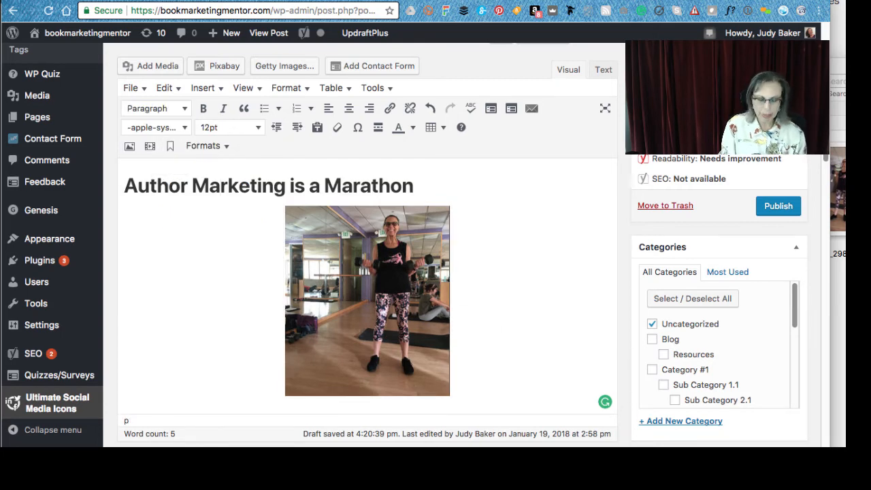
{"action": "key", "text": "Return"}
{"action": "key", "text": "Return"}
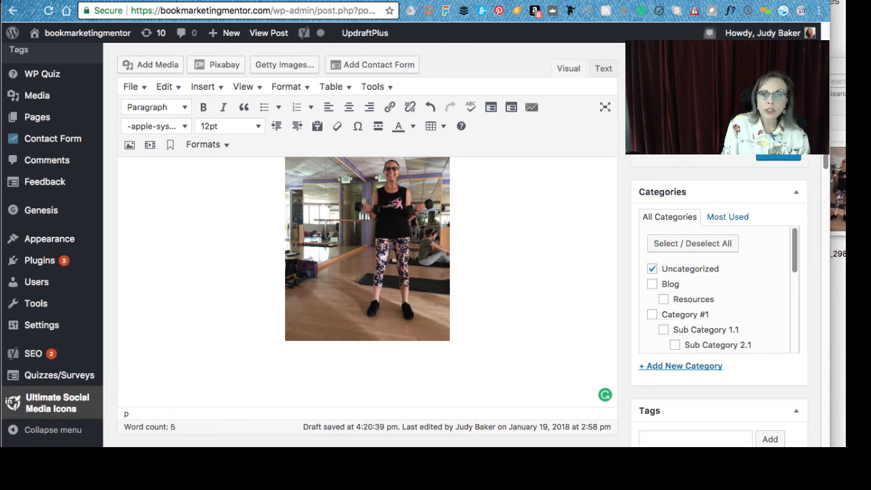
Step: Switch to the Fit Friday folder in Finder, narrow its window and drop the small "-Fit-Friday-sm.jpg" photo onto the post to upload it
{"action": "left_click", "coordinate": [839, 326]}
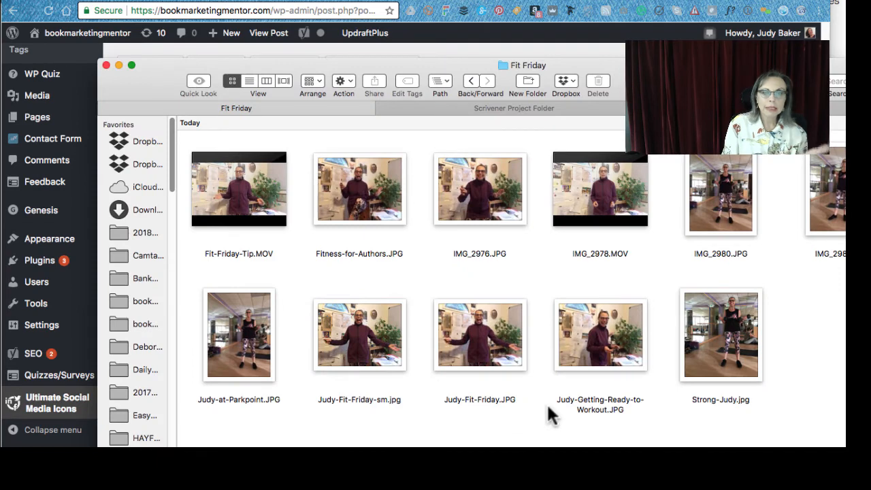
{"action": "left_click_drag", "start_coordinate": [870, 470], "coordinate": [804, 470]}
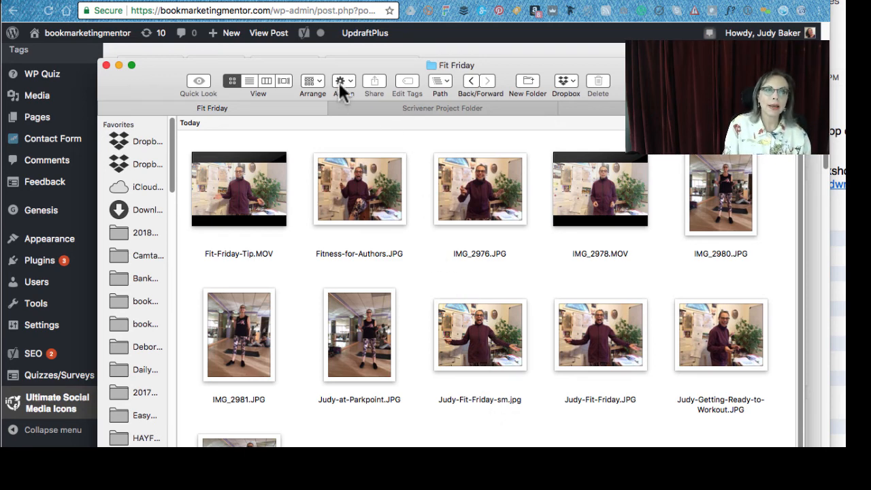
{"action": "left_click", "coordinate": [480, 330]}
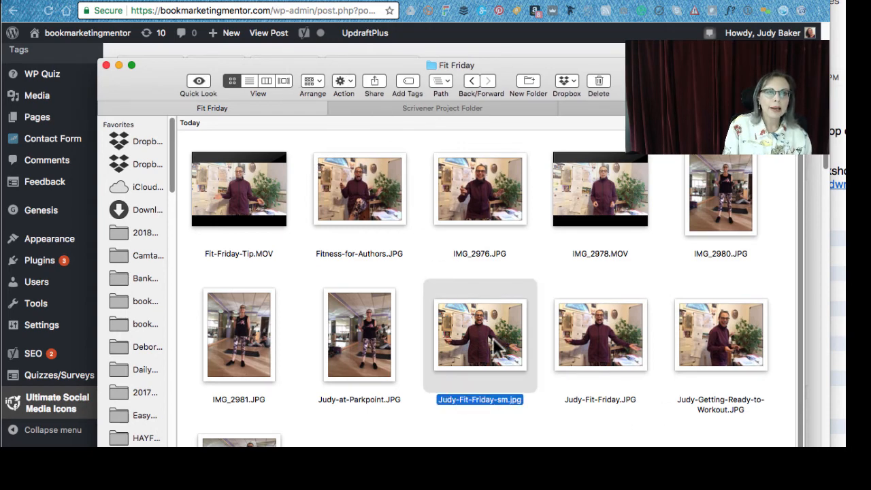
{"action": "left_click_drag", "start_coordinate": [502, 341], "coordinate": [382, 275]}
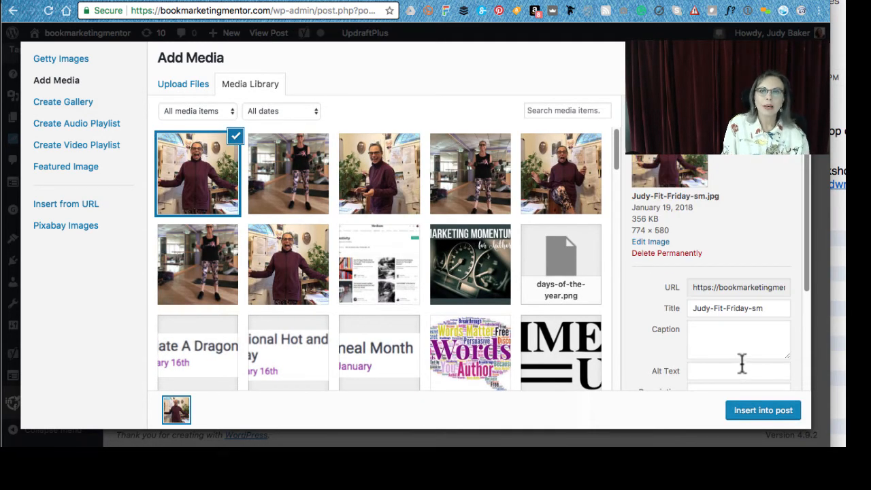
Step: Describe the uploaded photo as the woman's first name plus "'s Fit Friday" in description and alt text, and insert it below the first photo
{"action": "scroll", "coordinate": [741, 361], "scroll_direction": "down", "scroll_amount": 5}
{"action": "left_click", "coordinate": [704, 226]}
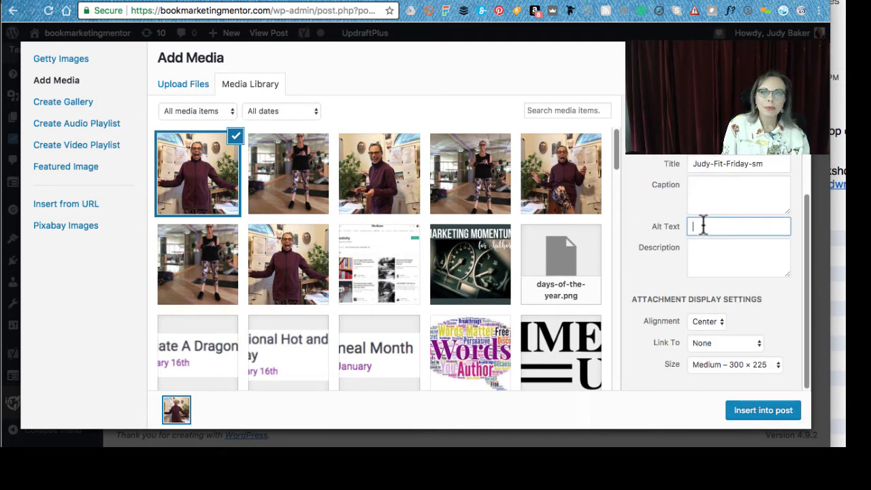
{"action": "type", "text": "Judy"}
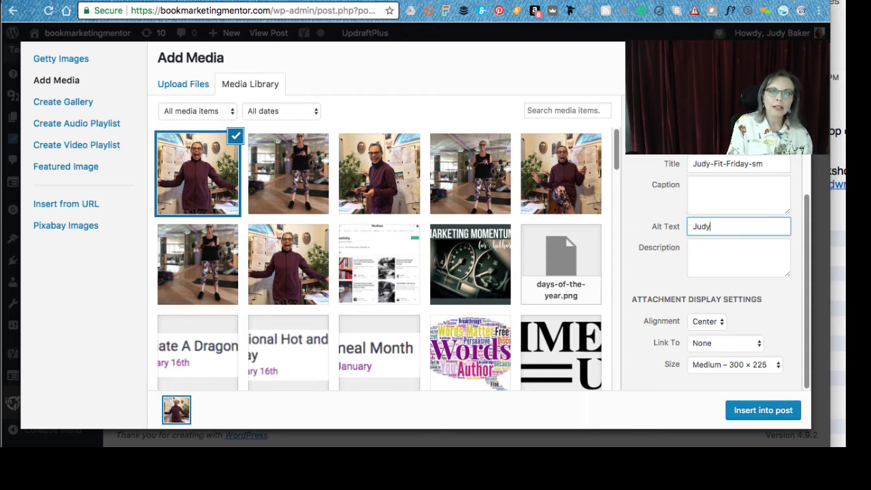
{"action": "key", "text": "BackSpace"}
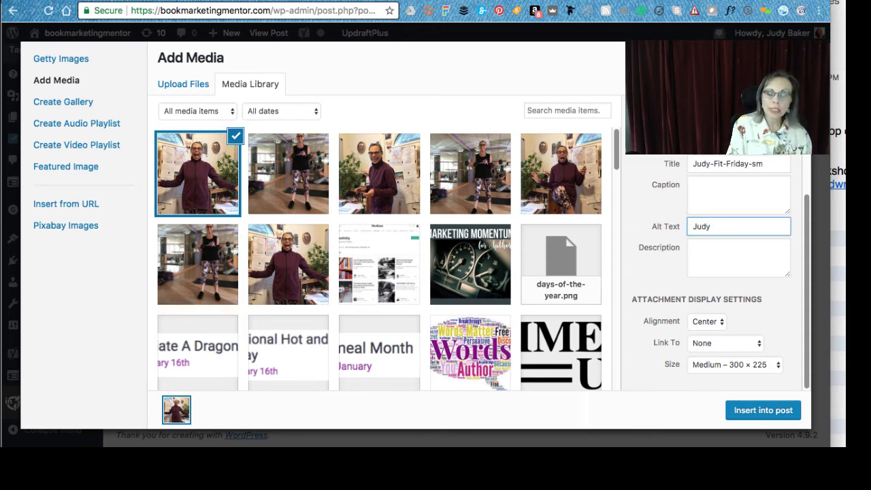
{"action": "type", "text": "'s Fi"}
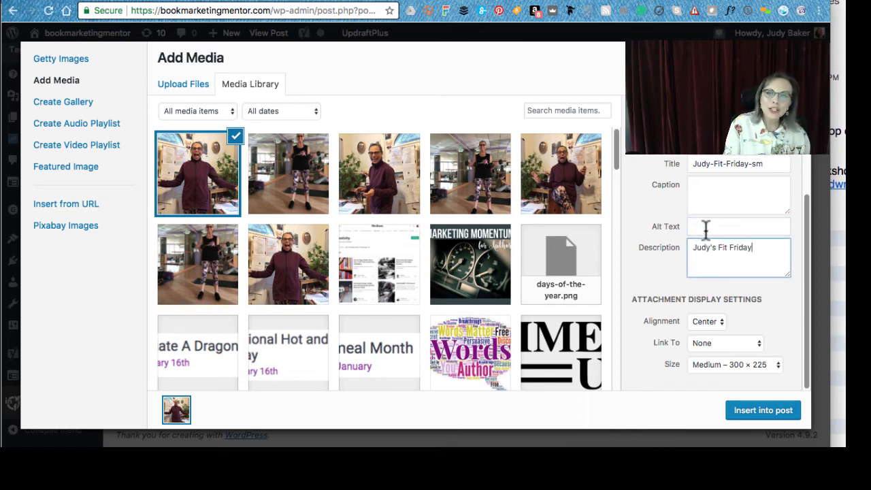
{"action": "left_click", "coordinate": [706, 228]}
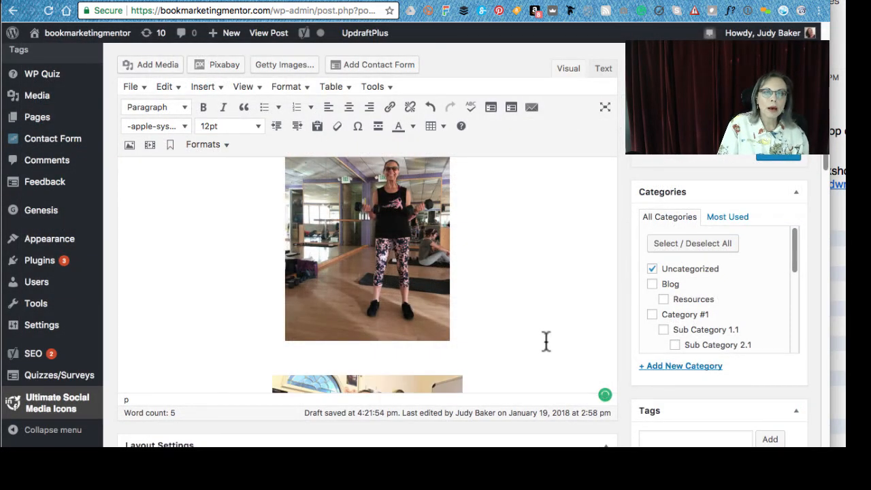
{"action": "scroll", "coordinate": [546, 340], "scroll_direction": "down", "scroll_amount": 5}
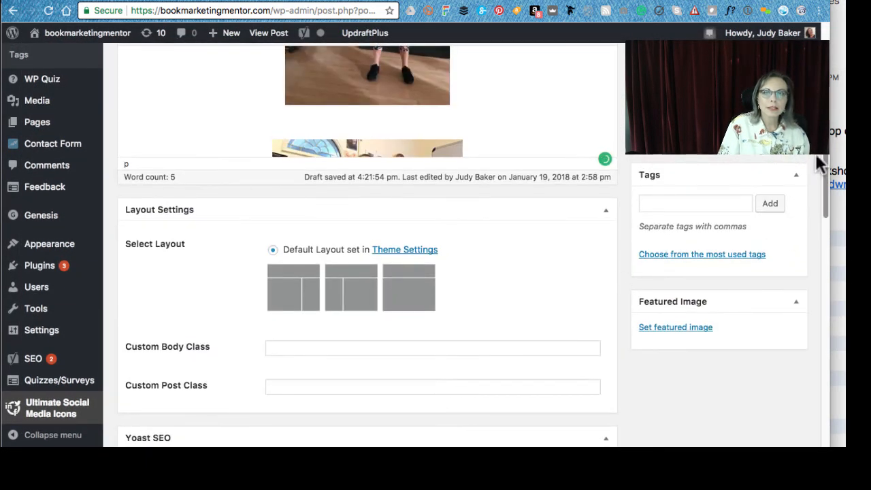
{"action": "scroll", "coordinate": [496, 126], "scroll_direction": "up", "scroll_amount": 3}
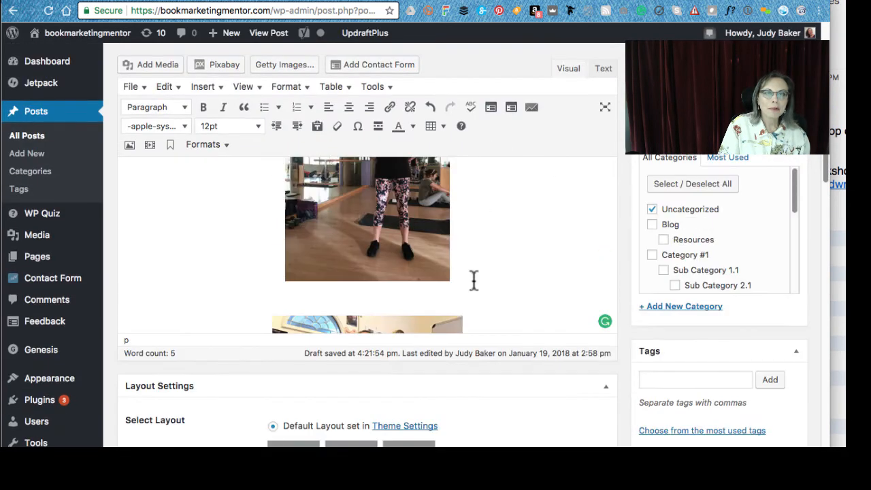
{"action": "scroll", "coordinate": [535, 334], "scroll_direction": "down", "scroll_amount": 3}
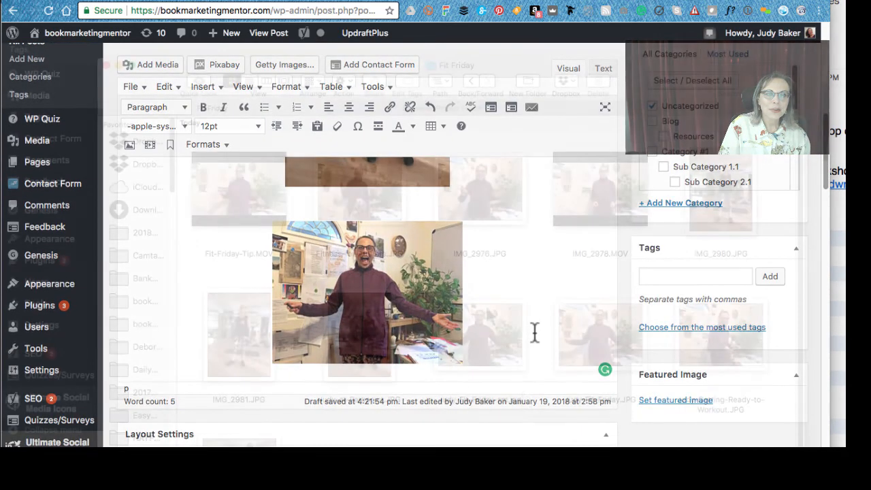